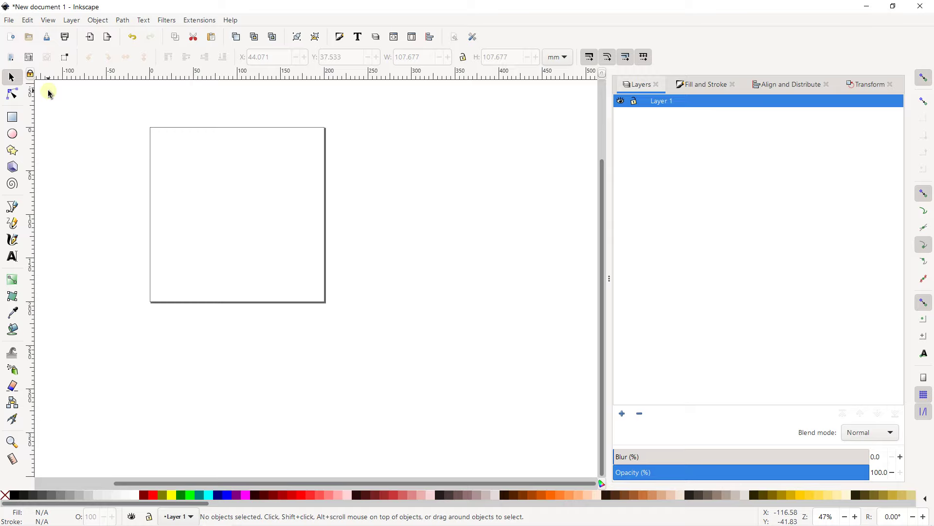
- Draw a circle, enlarge it to about 112 mm and move it toward the page centre
scroll(194, 189, "up", 2, "ctrl")
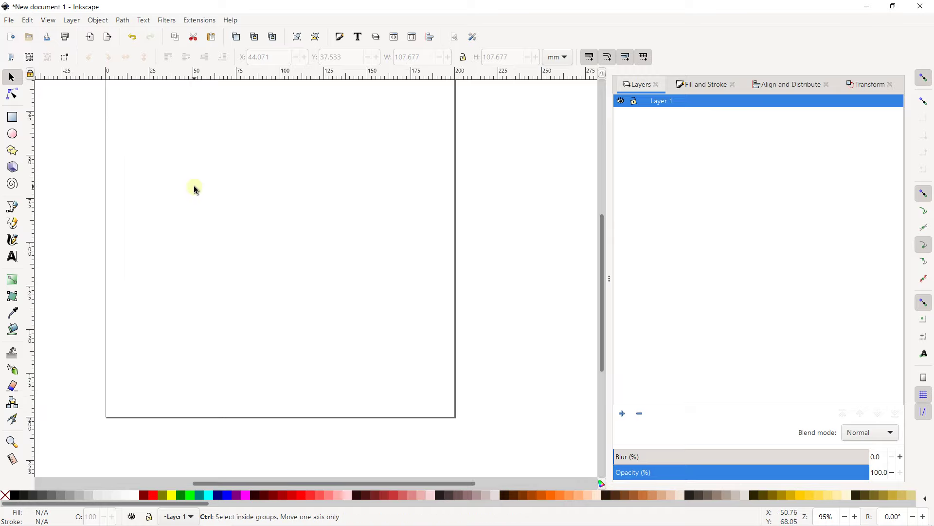
left_click(13, 136)
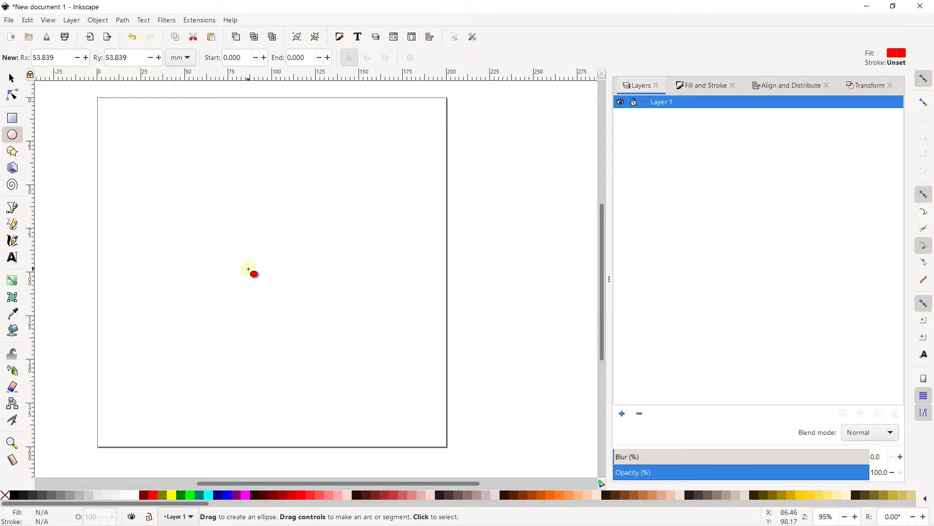
left_click_drag(254, 275, 111, 131)
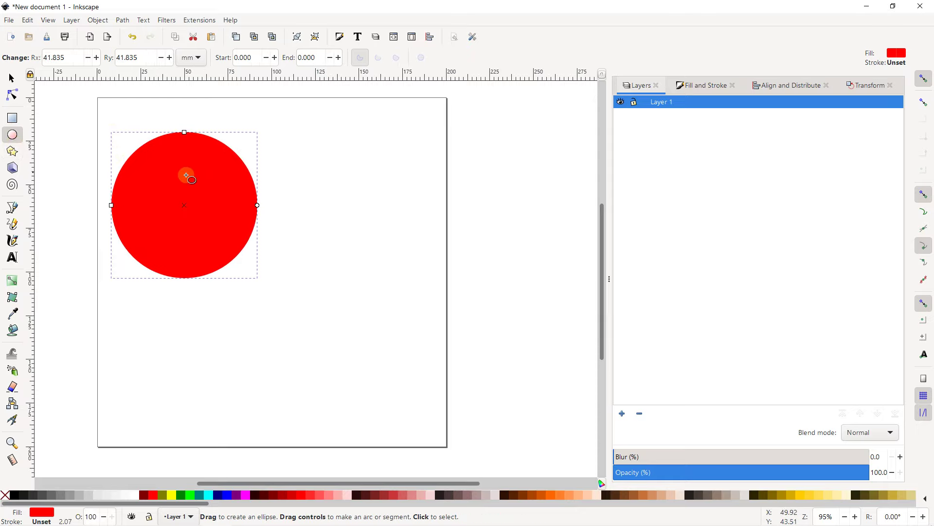
left_click(12, 78)
left_click_drag(259, 280, 316, 329)
left_click_drag(254, 255, 310, 288)
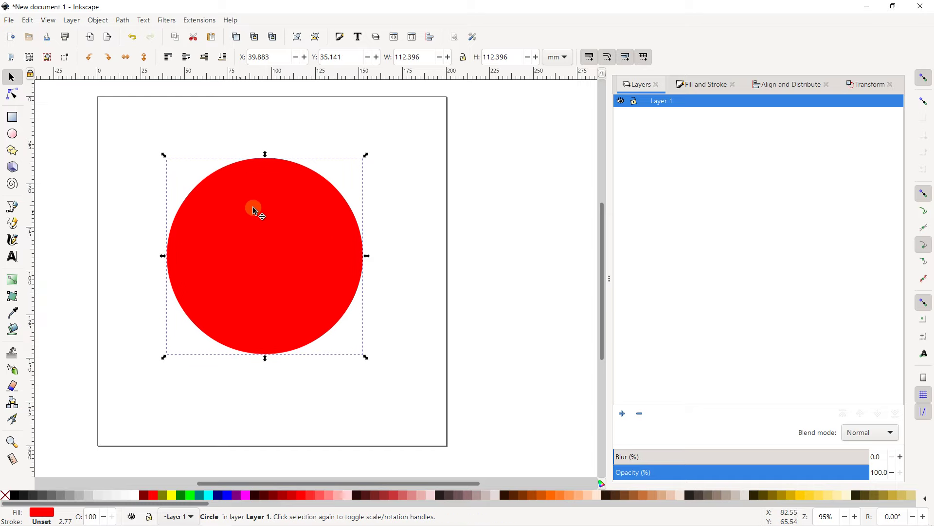
- Remove the circle's red fill and give it a flat black stroke
left_click(692, 86)
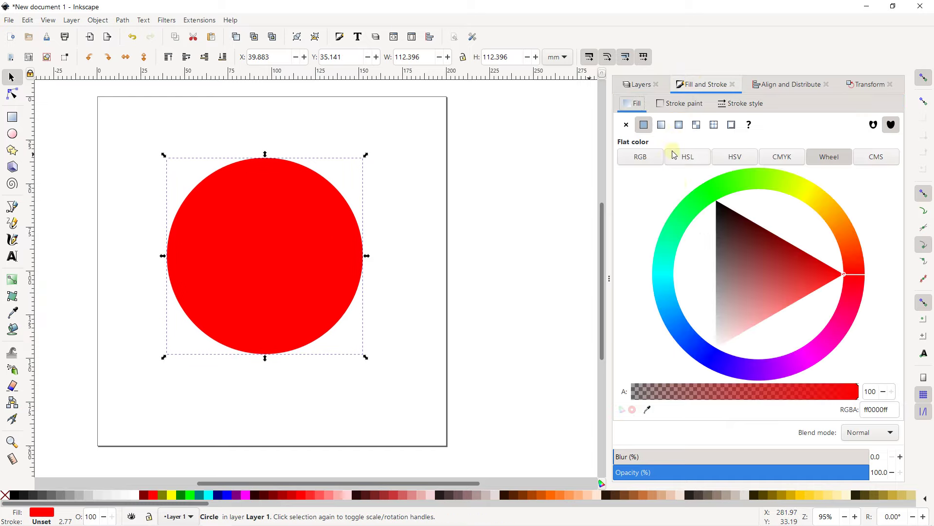
left_click(680, 103)
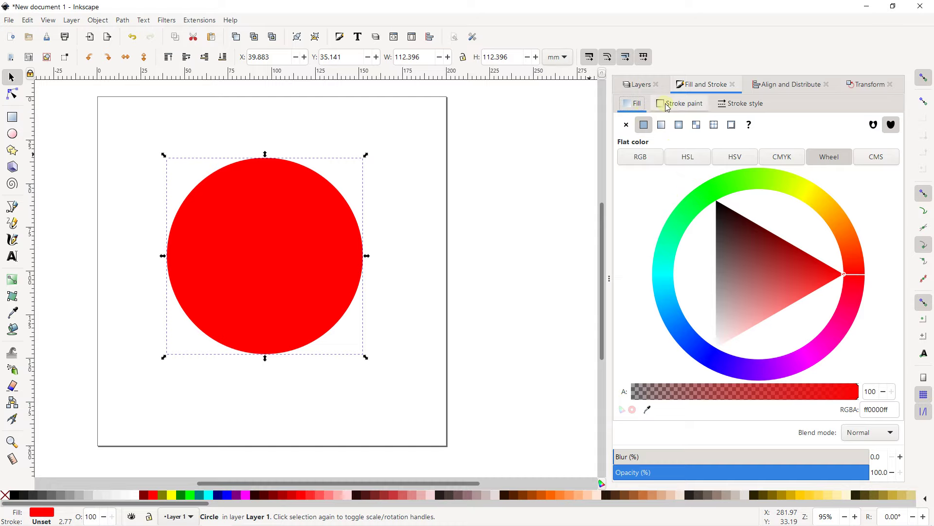
left_click(634, 103)
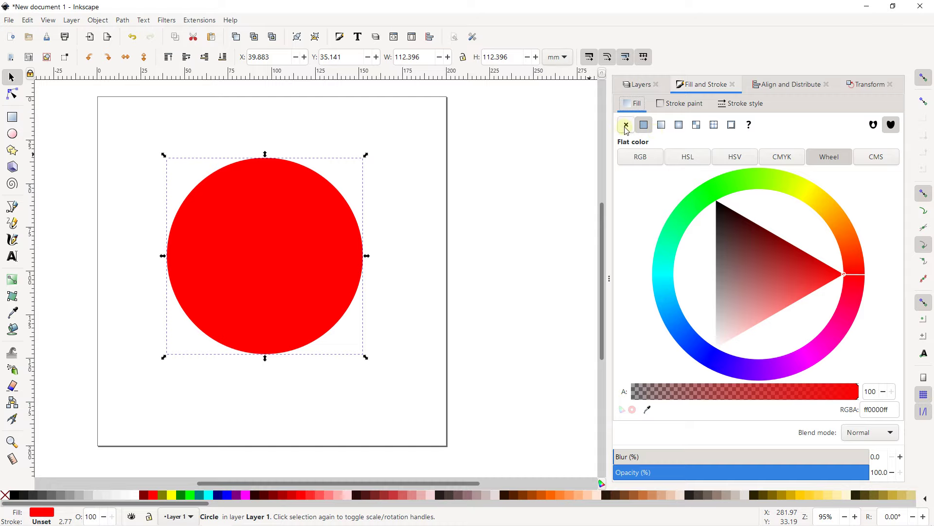
left_click(626, 127)
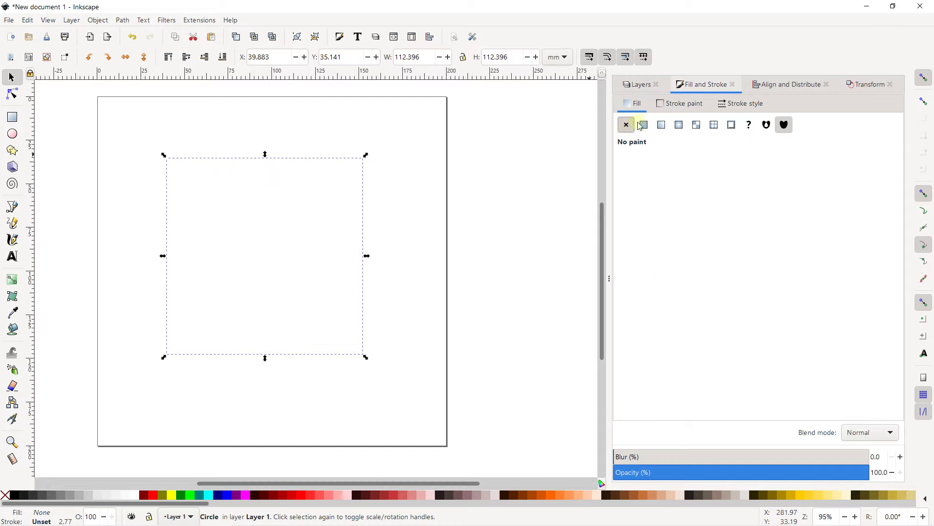
left_click(669, 105)
left_click(644, 126)
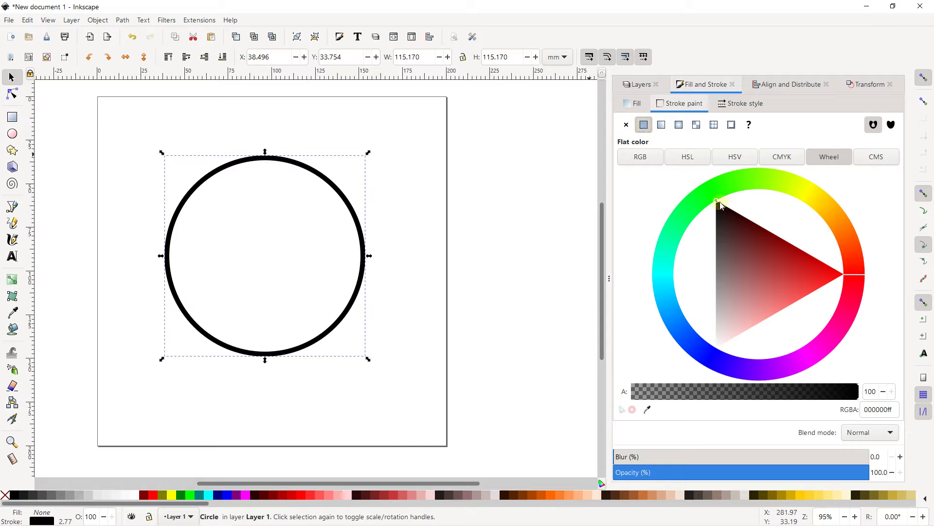
- Widen the circle's stroke step by step to 10.074 mm
left_click(735, 104)
left_click(691, 125)
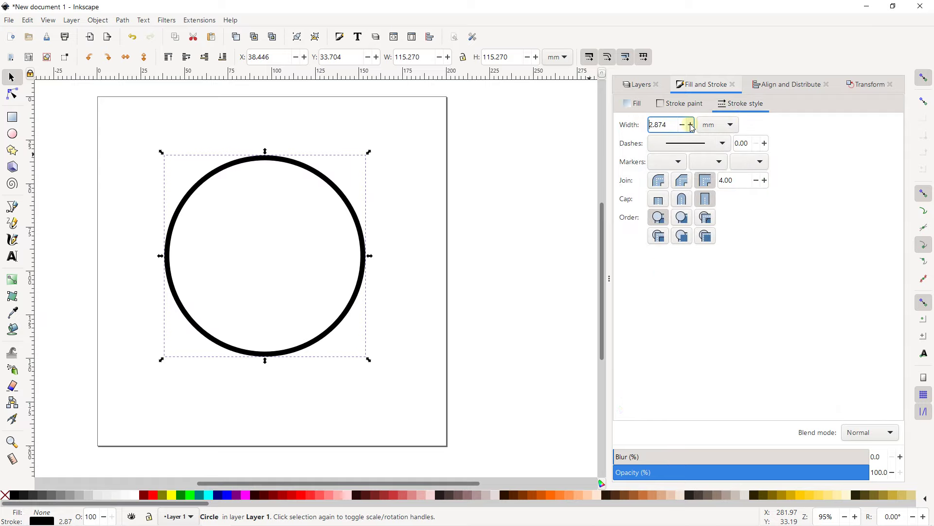
left_click(691, 125)
left_click(691, 125)
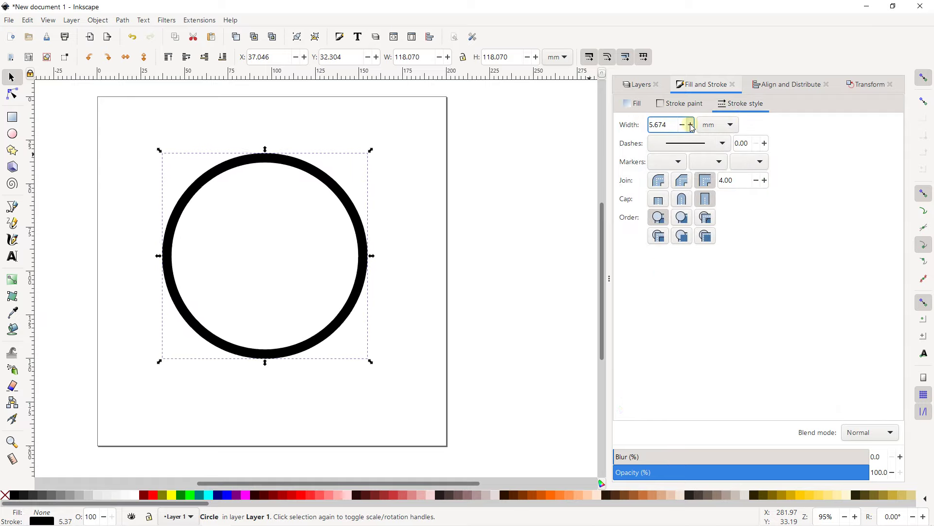
left_click(691, 125)
left_click(691, 125)
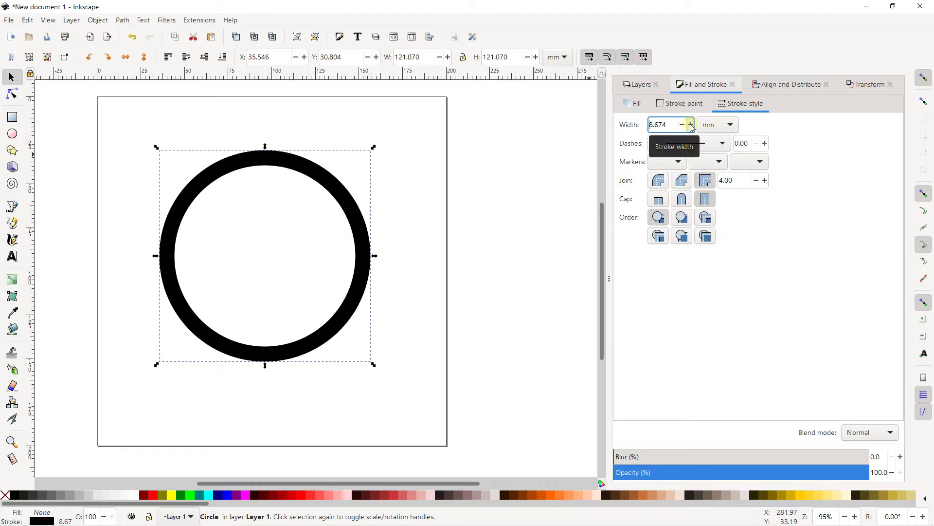
left_click(691, 126)
left_click(691, 125)
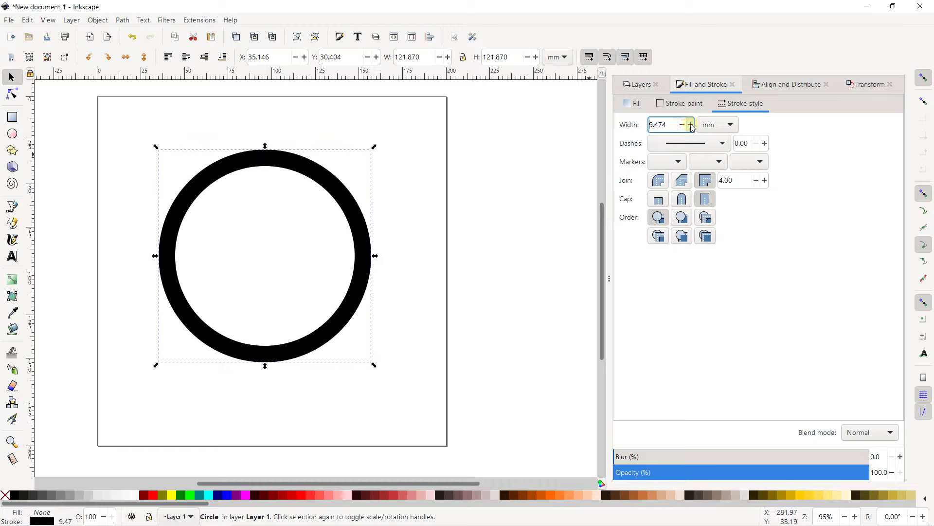
left_click(691, 125)
left_click(691, 125)
left_click(691, 125)
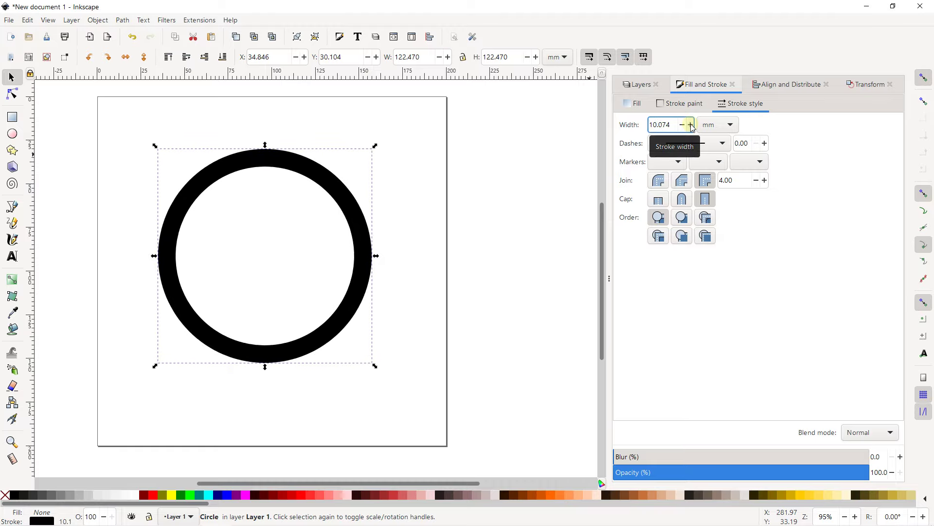
scroll(271, 203, "up", 2, "ctrl")
scroll(271, 198, "down", 2, "ctrl")
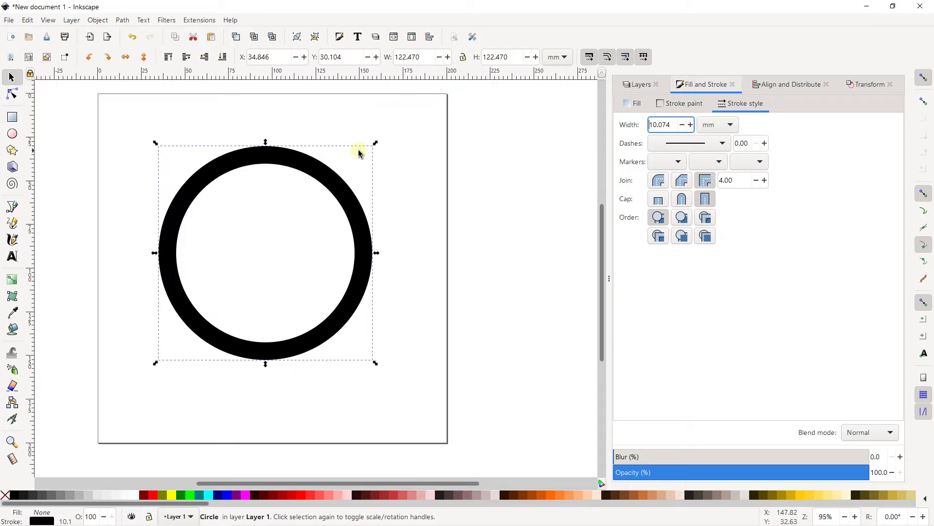
- Scale the ring down, thicken its stroke to 10.320 mm and move it up-right
left_click_drag(375, 143, 347, 171)
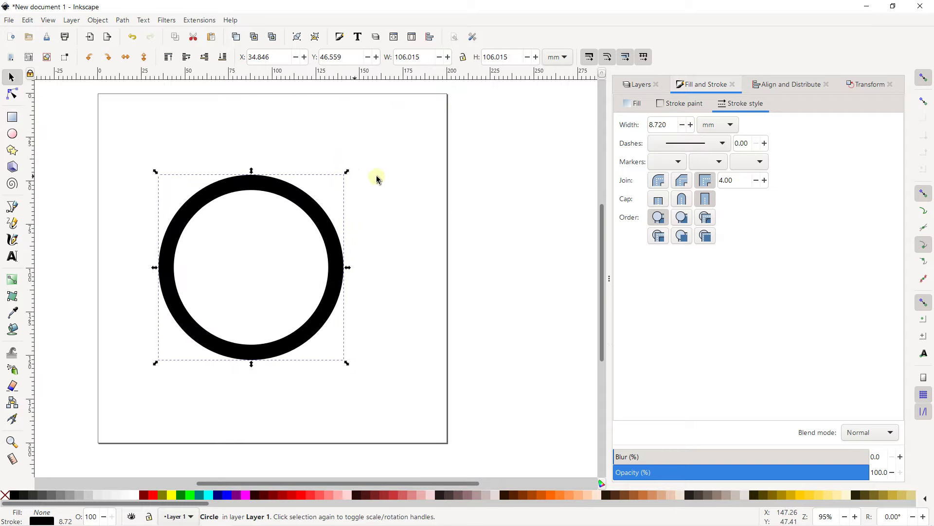
left_click(691, 125)
left_click(691, 125)
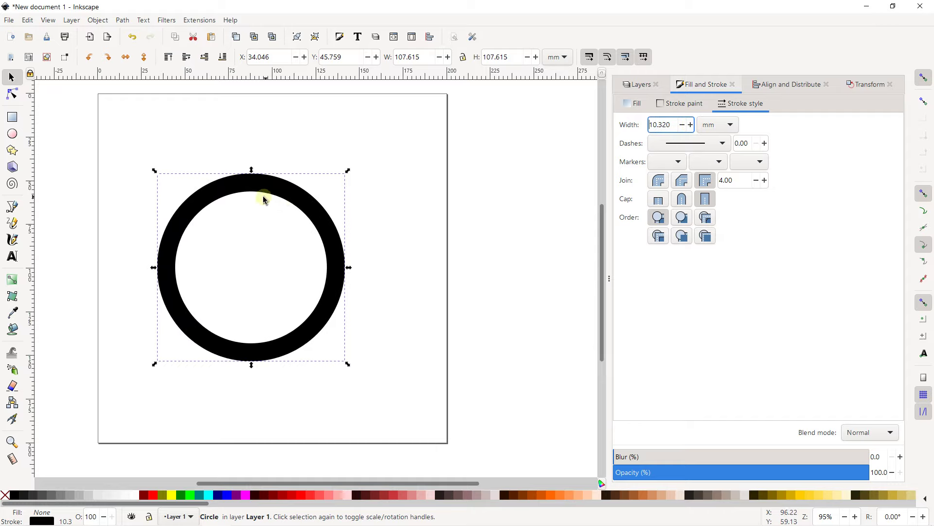
left_click_drag(259, 184, 276, 174)
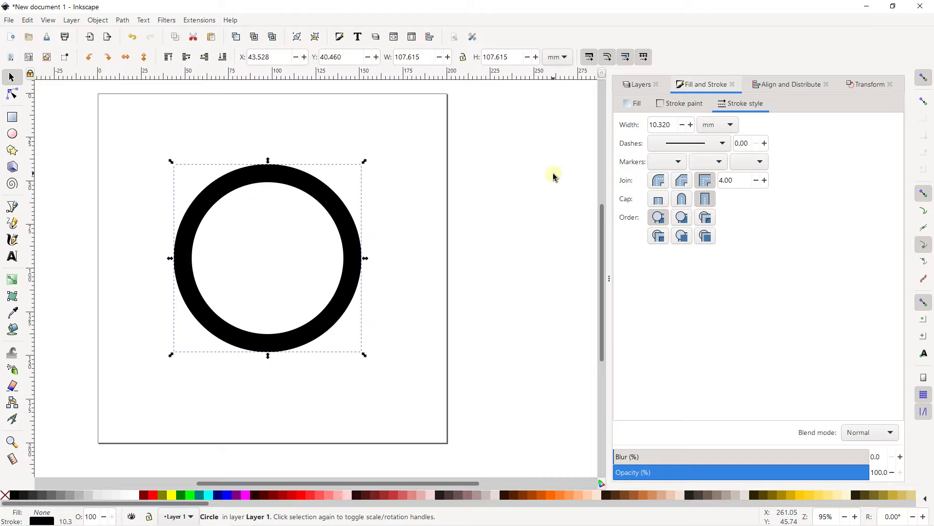
- Centre the ring horizontally and vertically on the page with Align and Distribute
left_click(781, 85)
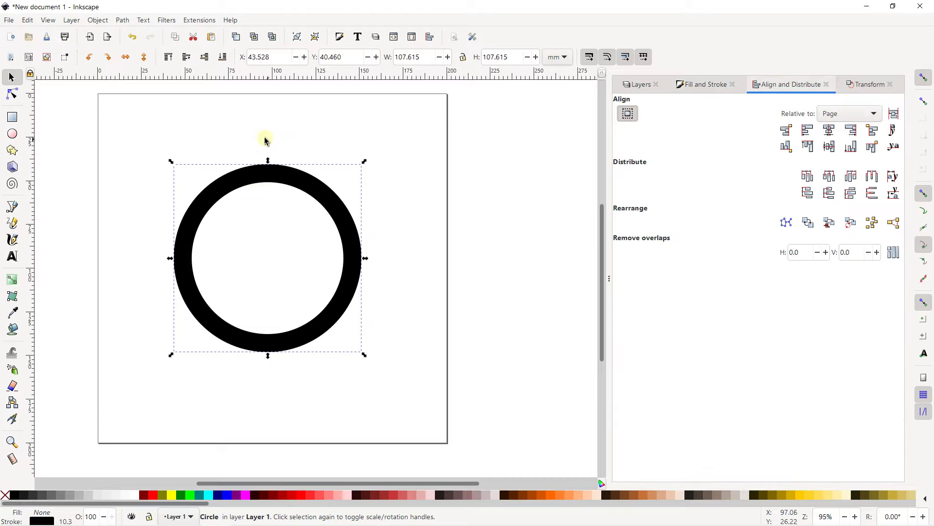
left_click(123, 21)
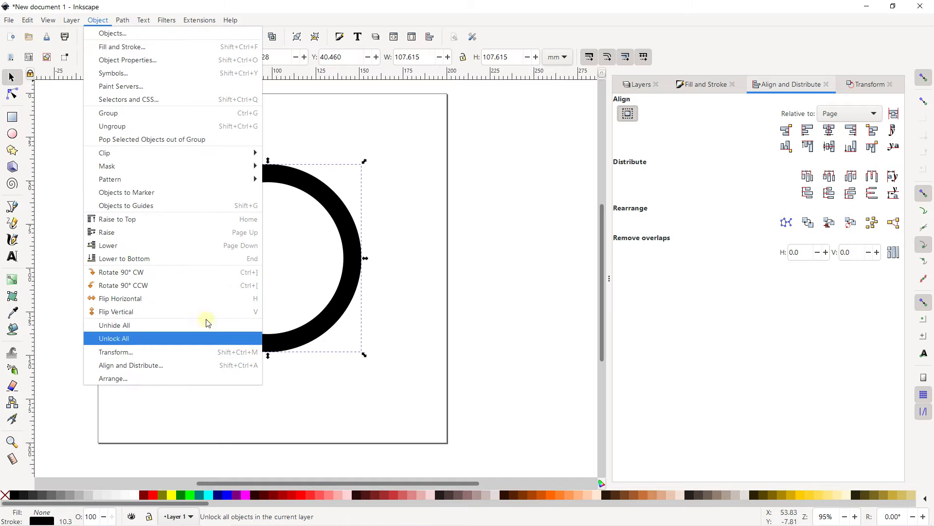
left_click(610, 285)
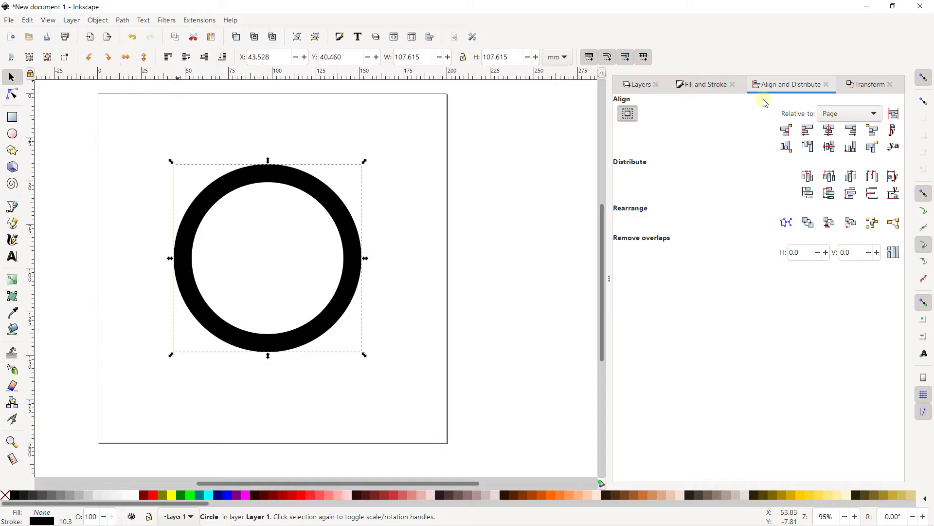
left_click(829, 131)
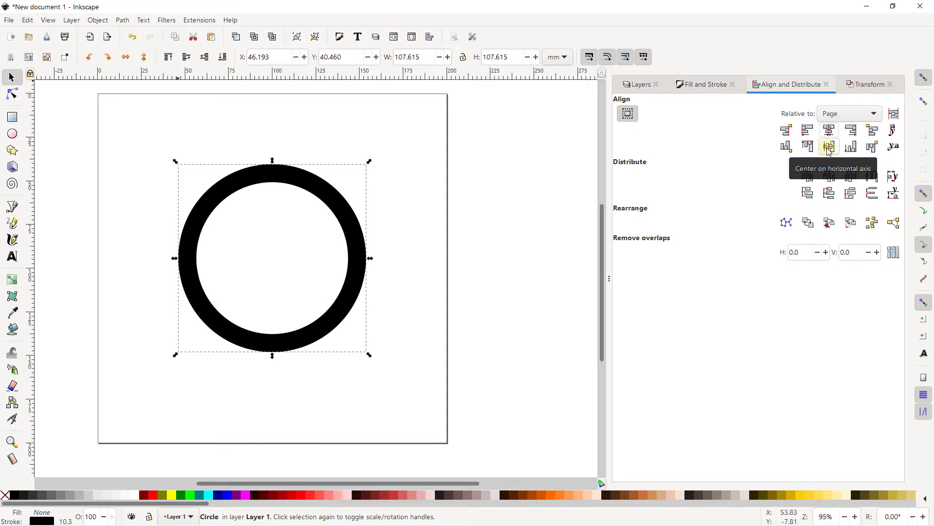
left_click(829, 149)
- Pan the view and draw a tall rectangle inside the ring
scroll(286, 192, "up", 1)
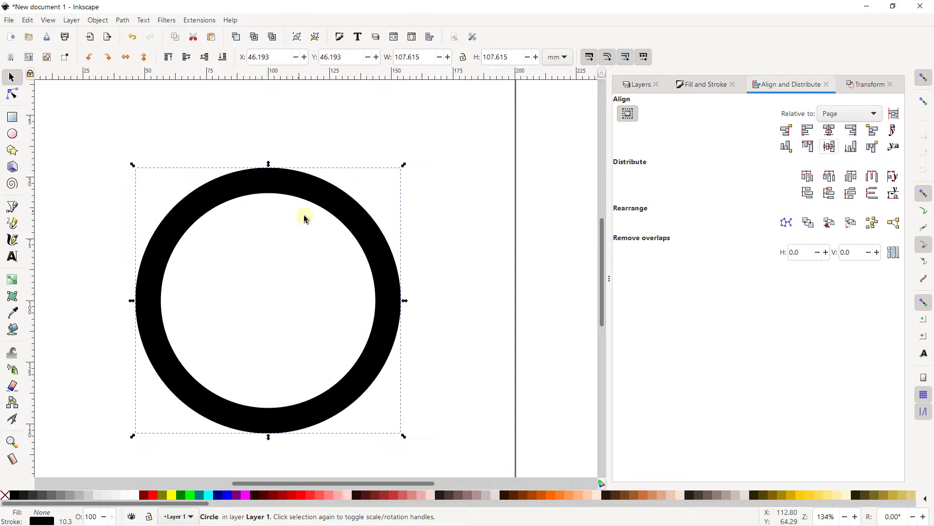
left_click_drag(303, 218, 327, 159)
left_click(122, 146)
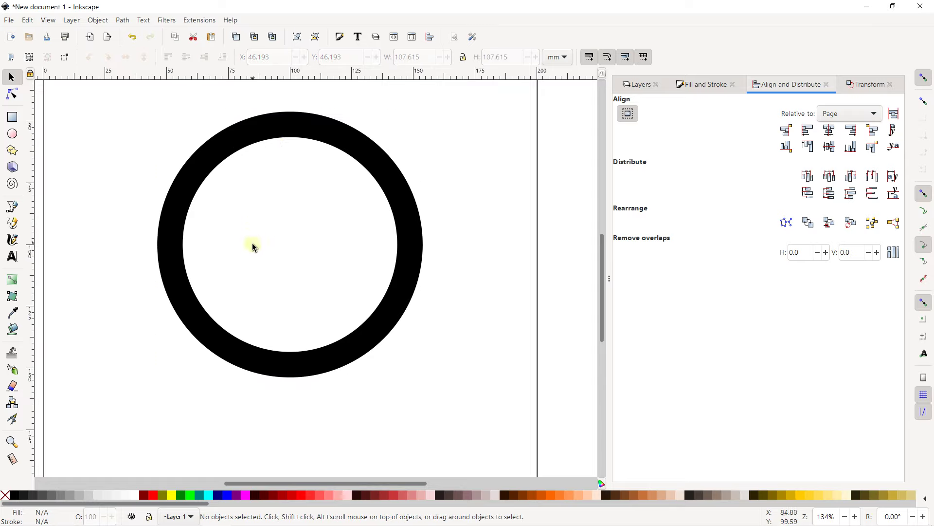
left_click(12, 118)
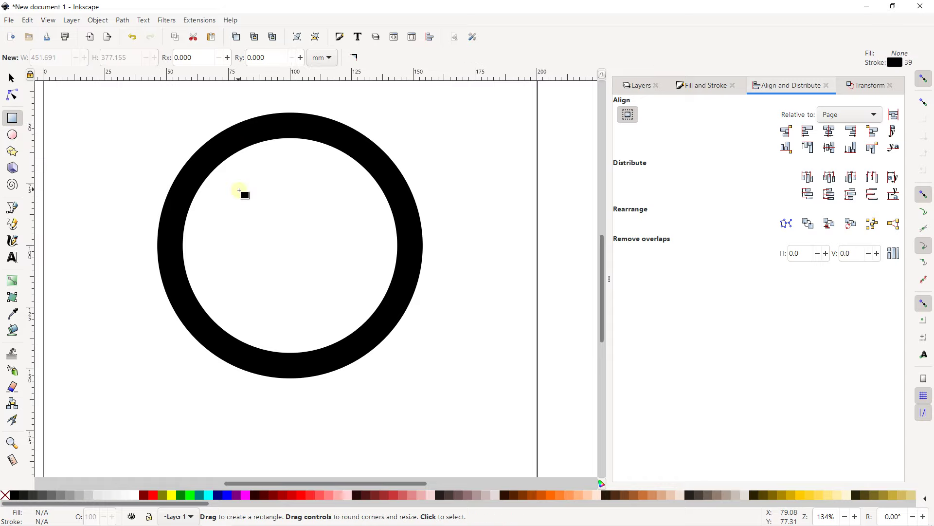
mouse_move(57, 142)
left_mouse_down()
mouse_move(110, 303)
mouse_move(125, 317)
left_mouse_up()
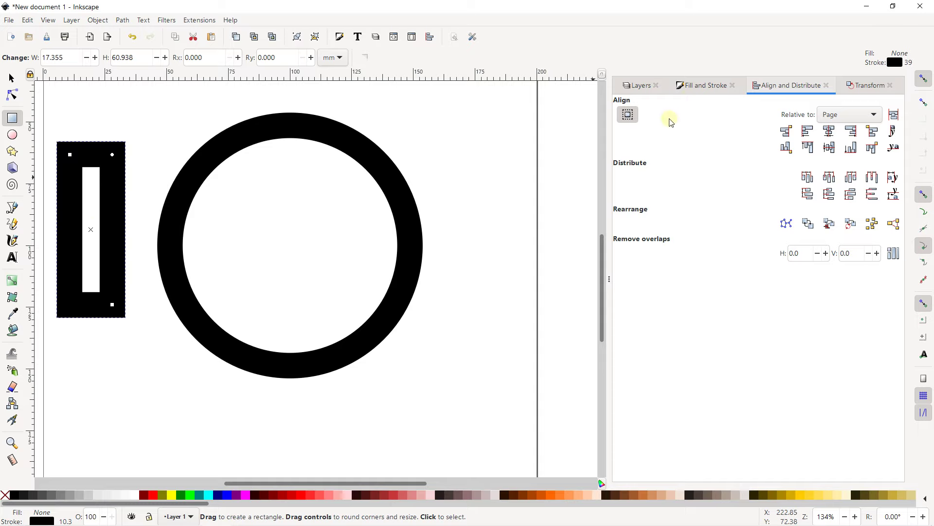
- Give the rectangle a flat fill and no outline
left_click(697, 90)
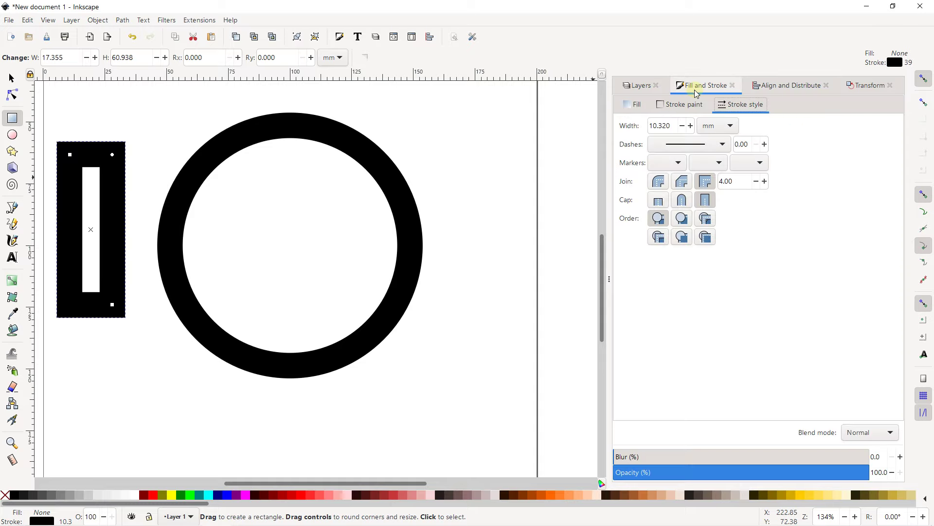
left_click(629, 108)
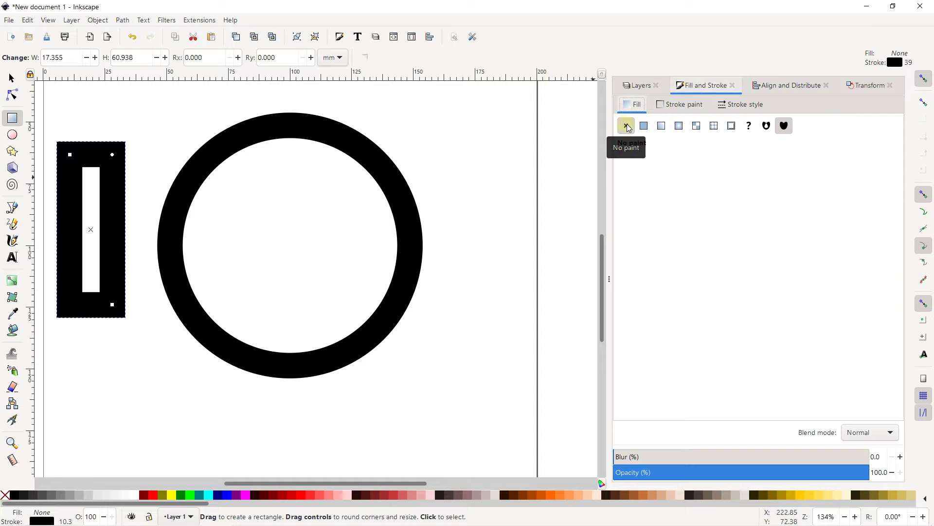
left_click(644, 126)
left_click(667, 105)
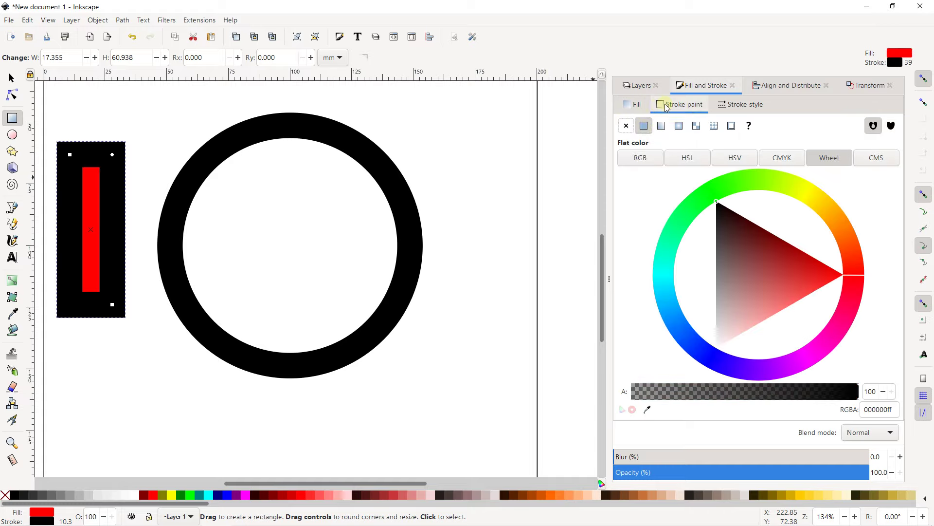
left_click(626, 126)
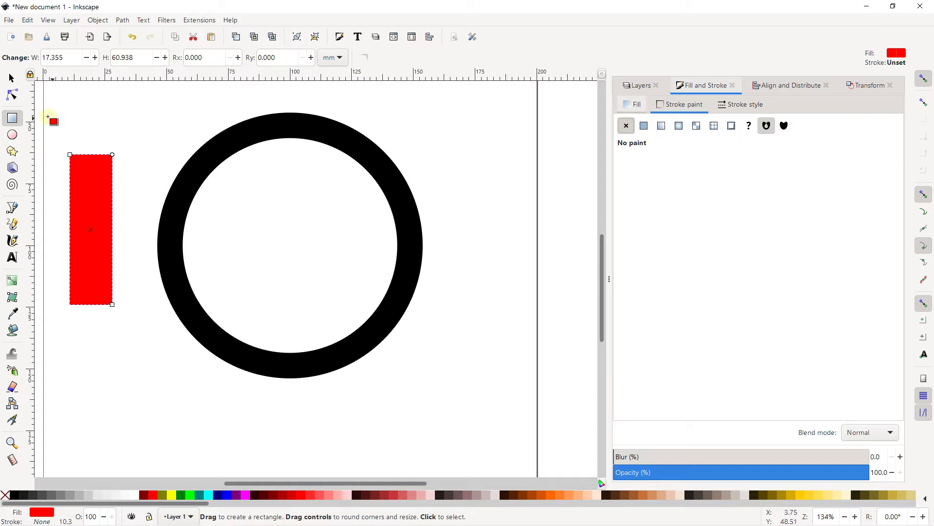
- Move the bar inside the circle, up toward the ring's top
left_click(12, 77)
left_click_drag(72, 219, 214, 214)
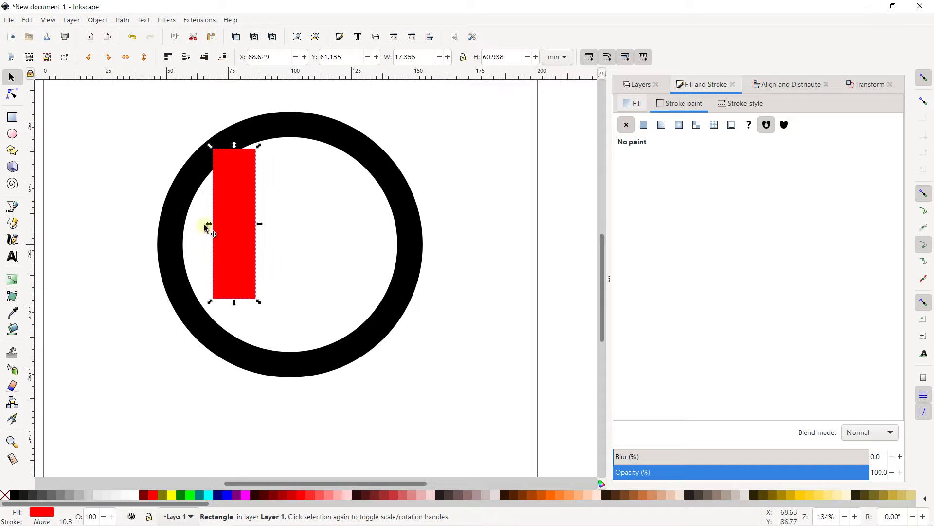
left_click(171, 495)
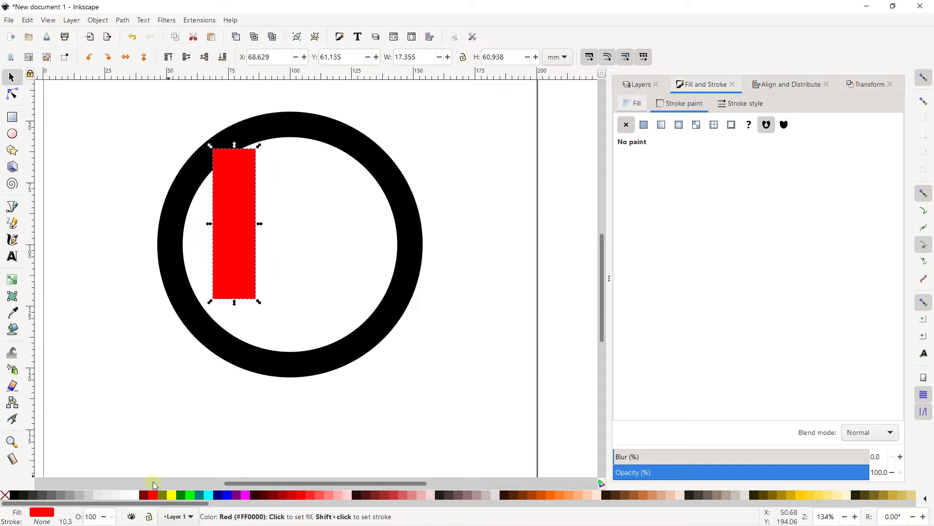
scroll(225, 193, "up", 1)
left_click_drag(228, 192, 254, 167)
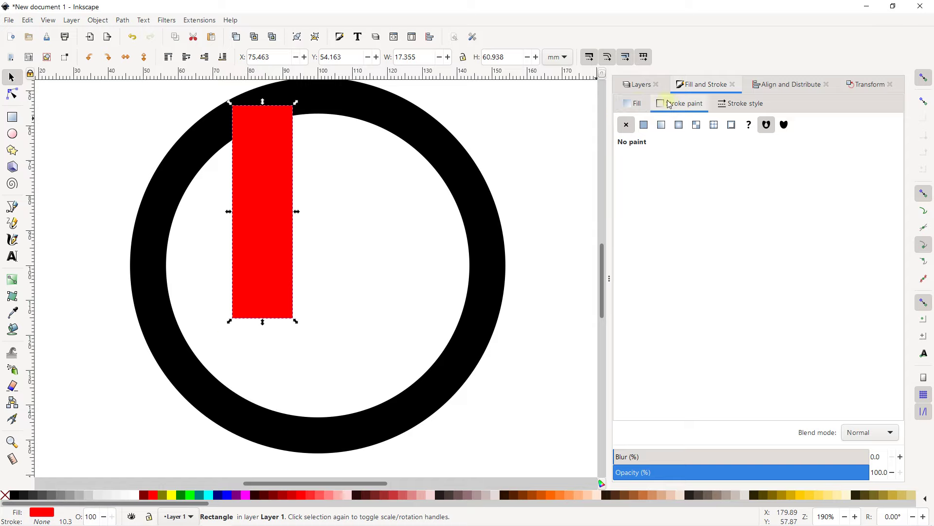
- Change the bar's fill from red to orange ffb200ff, keeping no outline
left_click(644, 125)
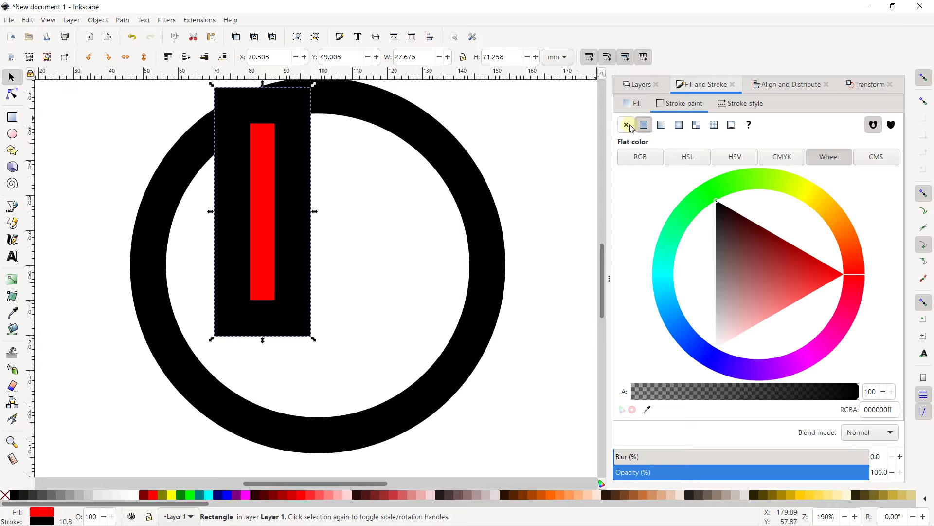
left_click(626, 125)
left_click(633, 103)
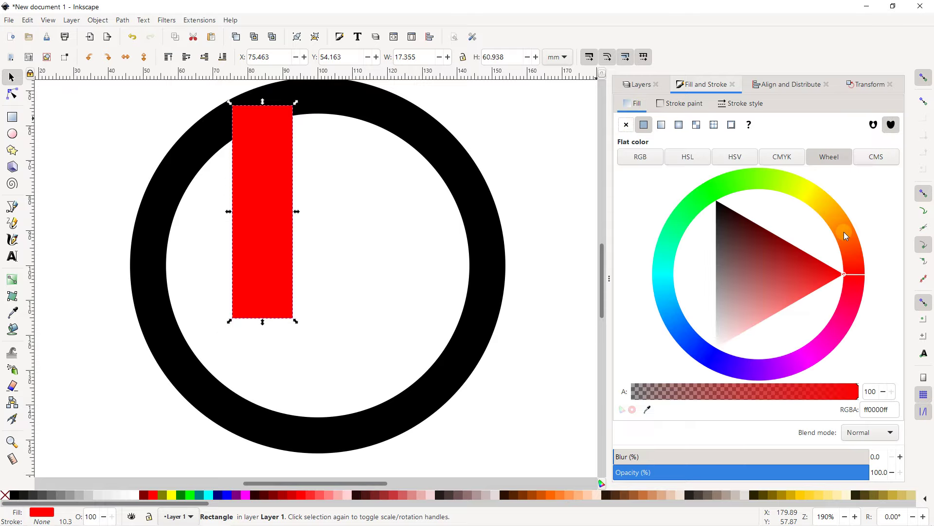
left_click_drag(842, 228, 836, 214)
left_click(836, 210)
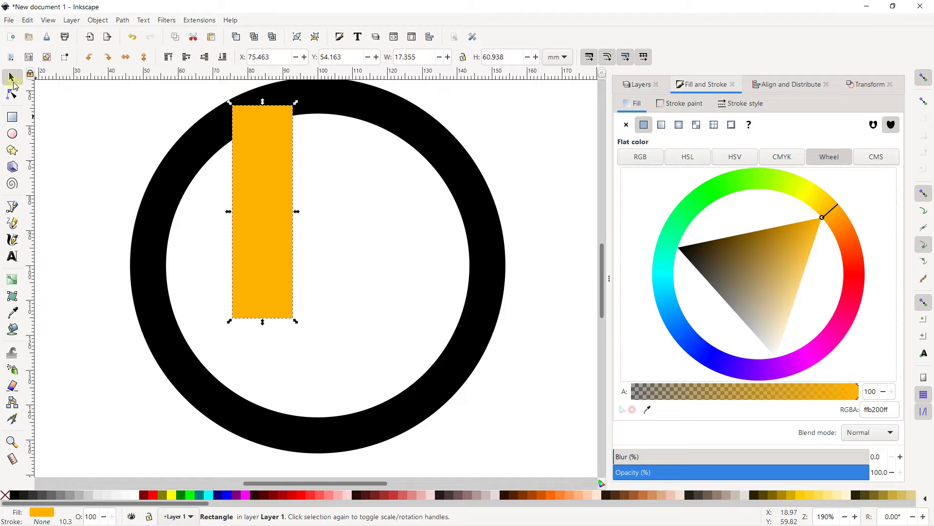
- Narrow the orange bar to about 11 mm wide and place it on the ring's left side
left_click_drag(228, 211, 258, 216)
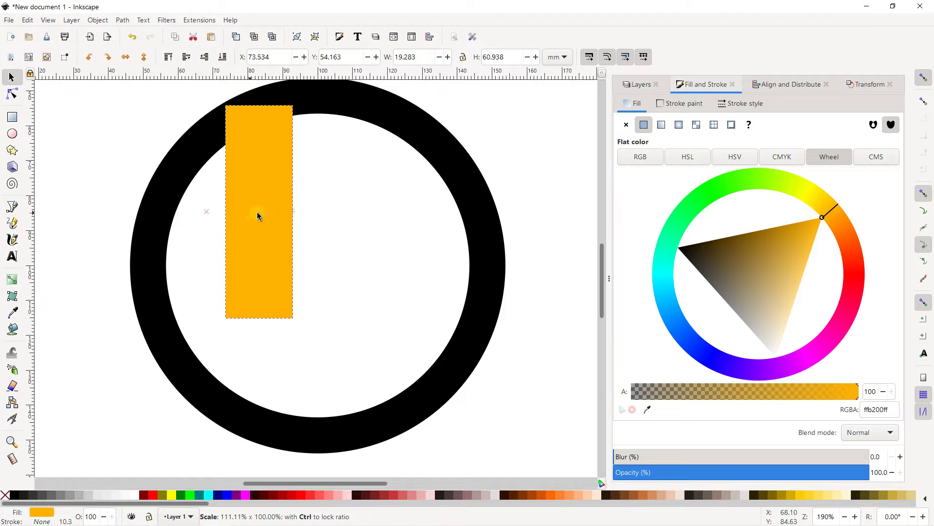
mouse_move(258, 215)
left_mouse_down()
mouse_move(270, 212)
mouse_move(144, 332)
left_mouse_up()
mouse_move(144, 265)
left_mouse_down()
mouse_move(139, 312)
mouse_move(146, 303)
left_mouse_up()
scroll(146, 304, "up", 1, "ctrl")
scroll(181, 229, "down", 2)
scroll(202, 212, "down", 1)
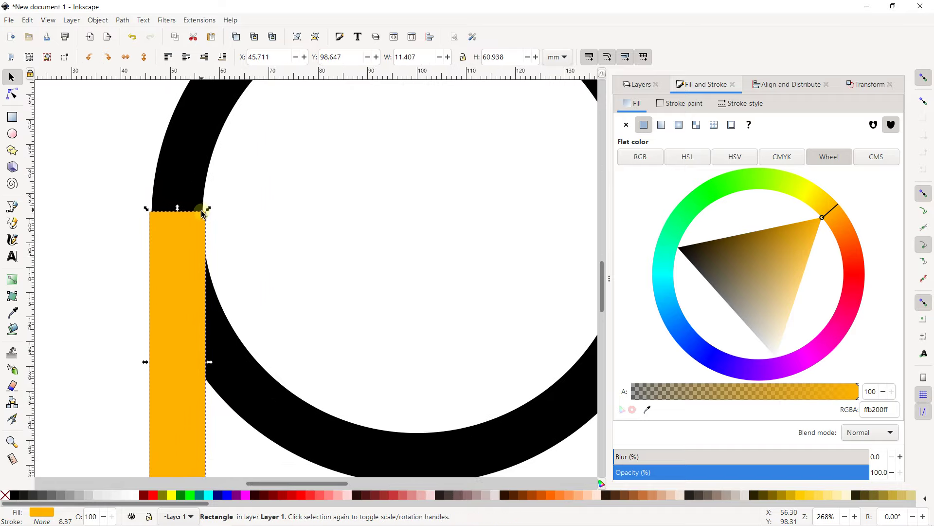
- Resize the bar to 10.323 × 71.588 mm meeting the ring's top, and place a copy lower right
left_click_drag(206, 213, 205, 209)
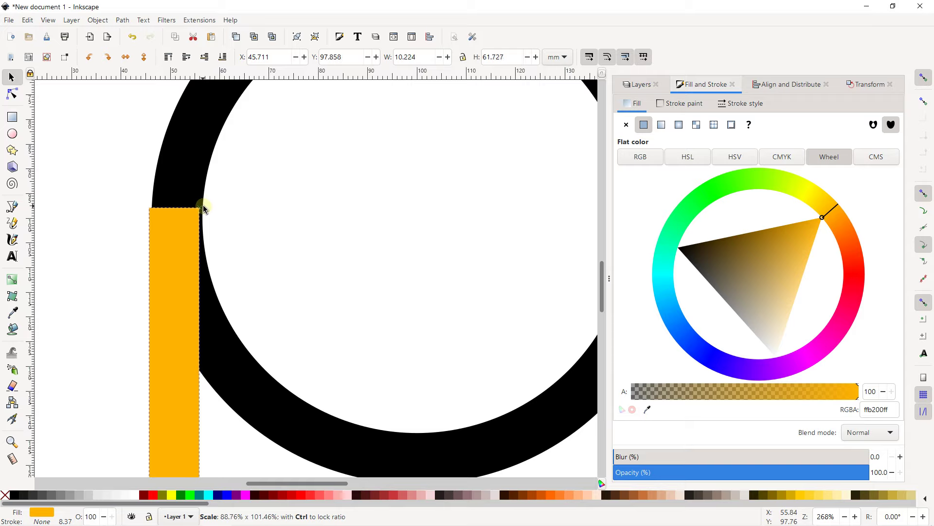
mouse_move(148, 208)
left_mouse_down()
mouse_move(173, 196)
mouse_move(251, 114)
left_mouse_up()
scroll(172, 210, "down", 2, "ctrl")
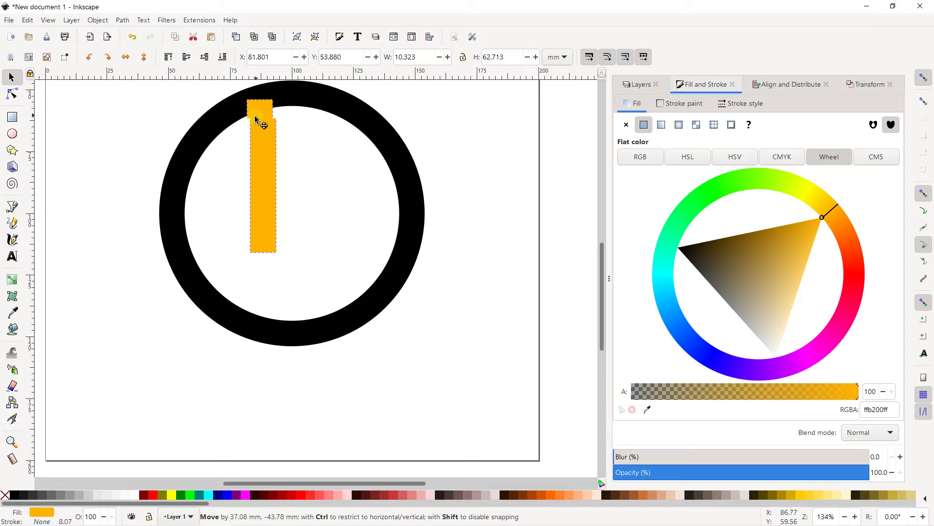
left_click_drag(251, 116, 249, 116)
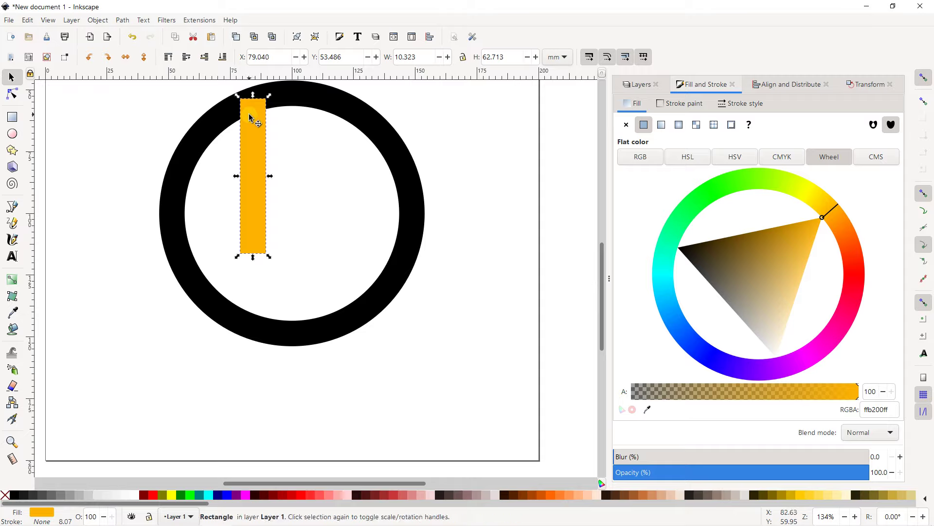
left_click_drag(253, 256, 252, 282)
left_click_drag(249, 242, 249, 245)
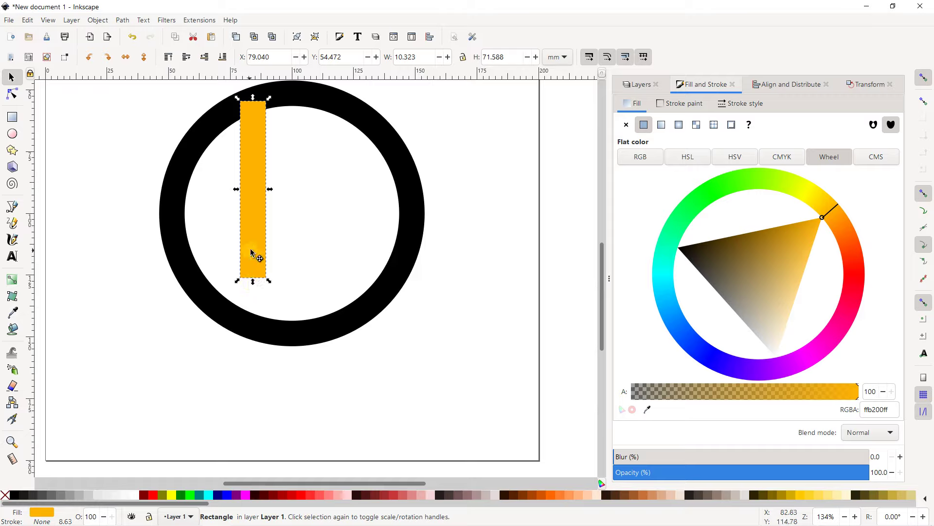
left_click_drag(253, 253, 337, 298)
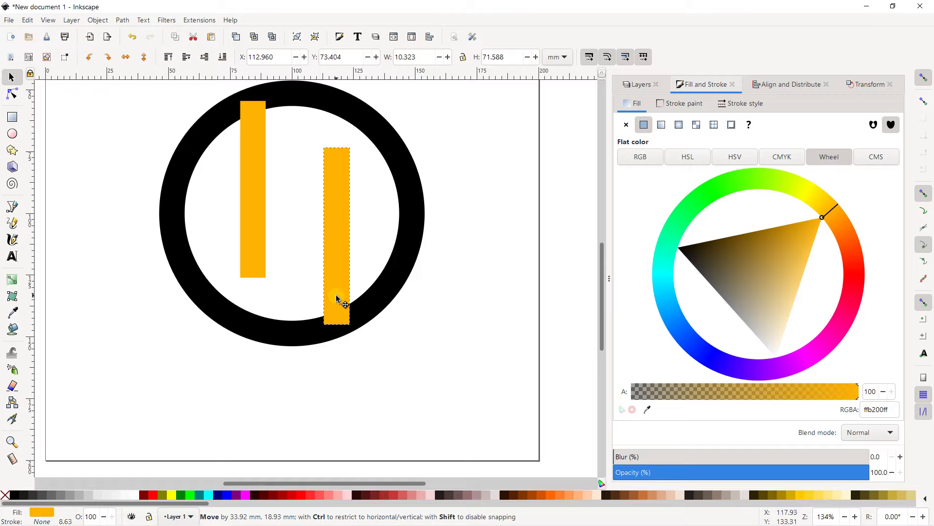
left_click_drag(336, 298, 339, 293)
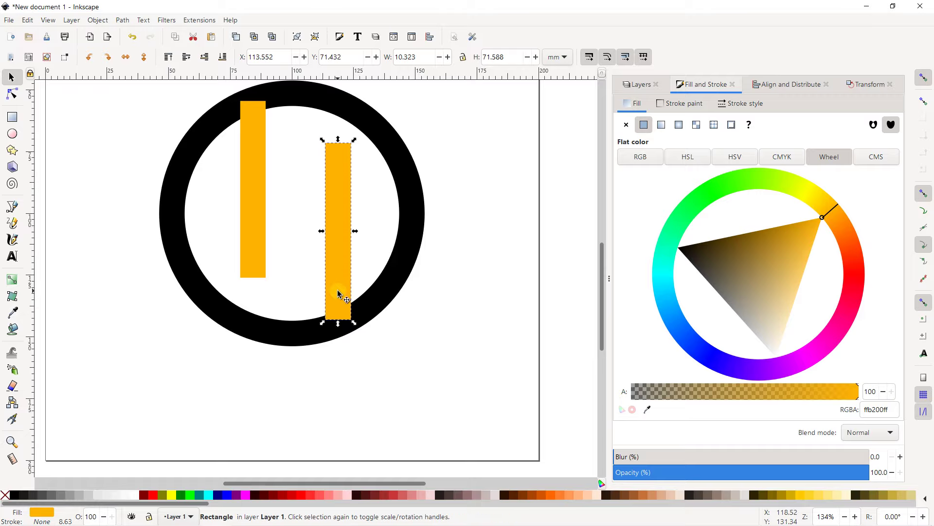
- Select both orange bars and centre them horizontally on the page
key("shift")
left_click(253, 156, "shift")
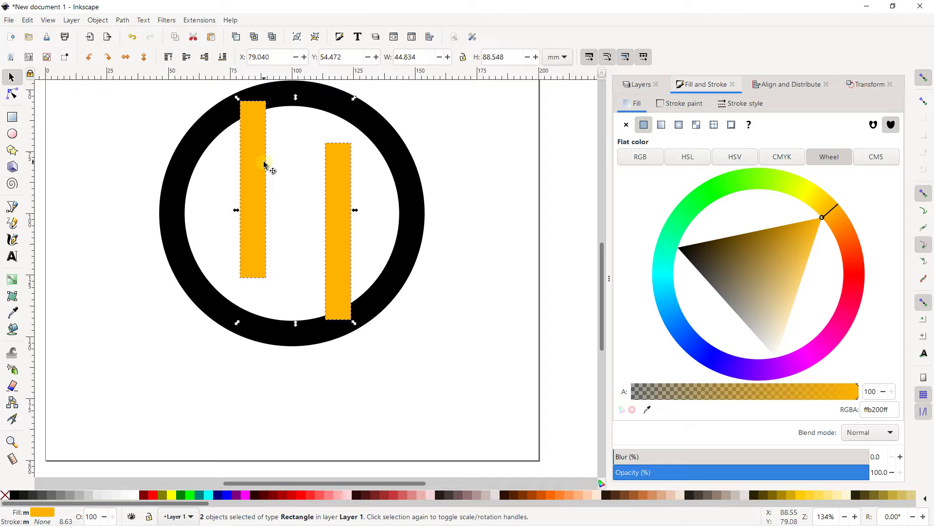
right_click(250, 160)
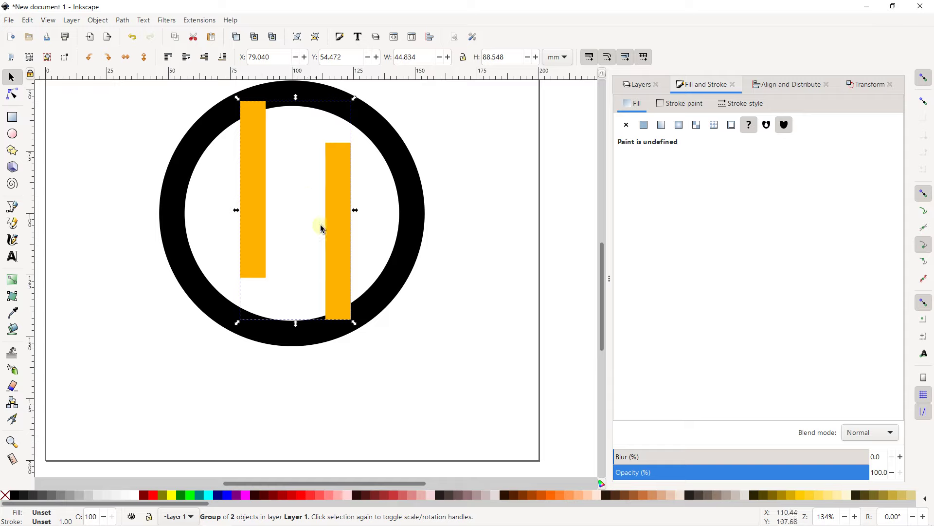
left_click(775, 90)
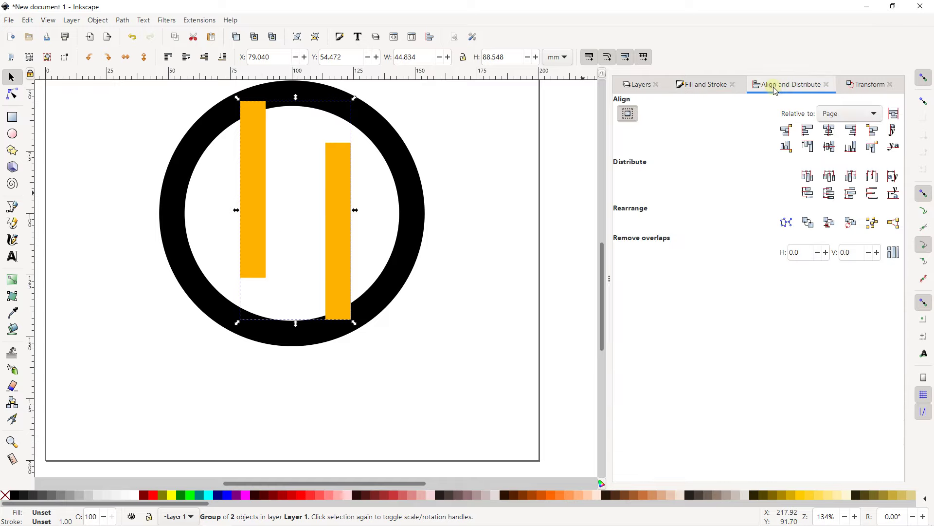
left_click(830, 130)
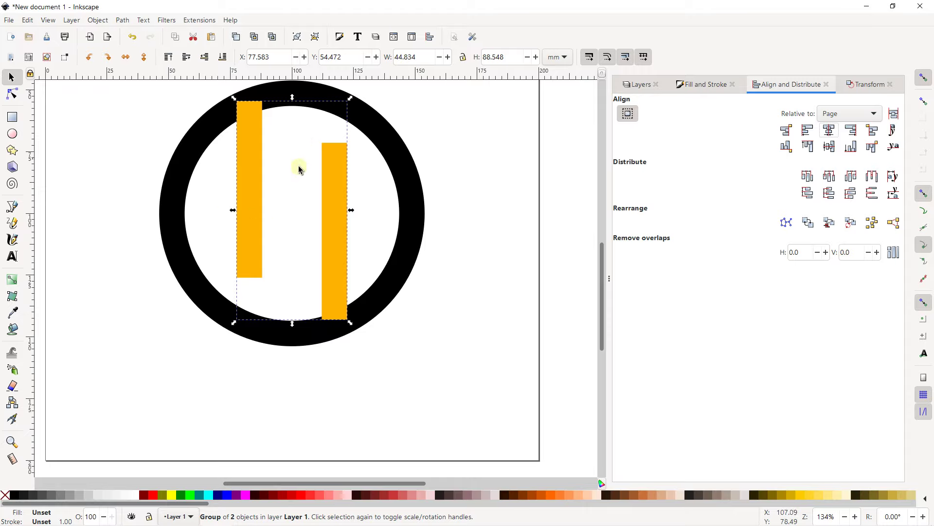
- Ungroup the pair through the right-click menu, then select the right bar
left_click(458, 198)
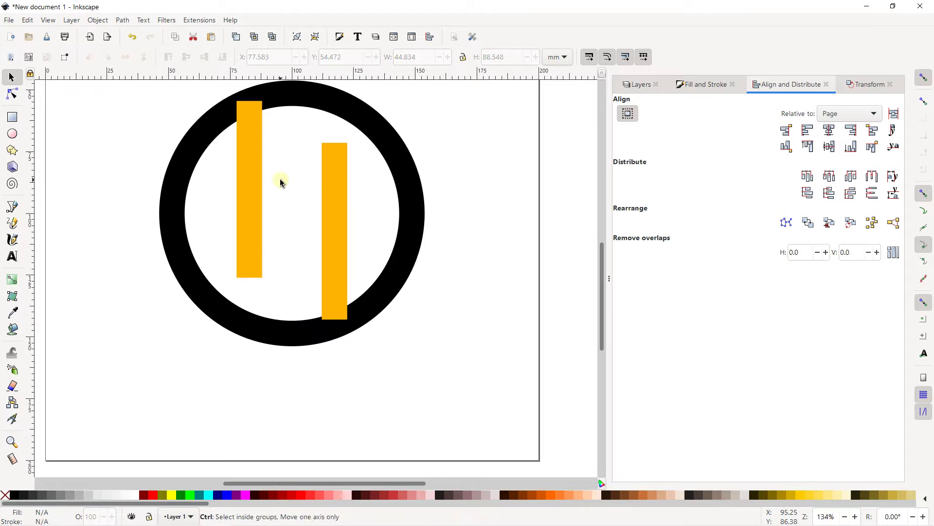
left_click(260, 155)
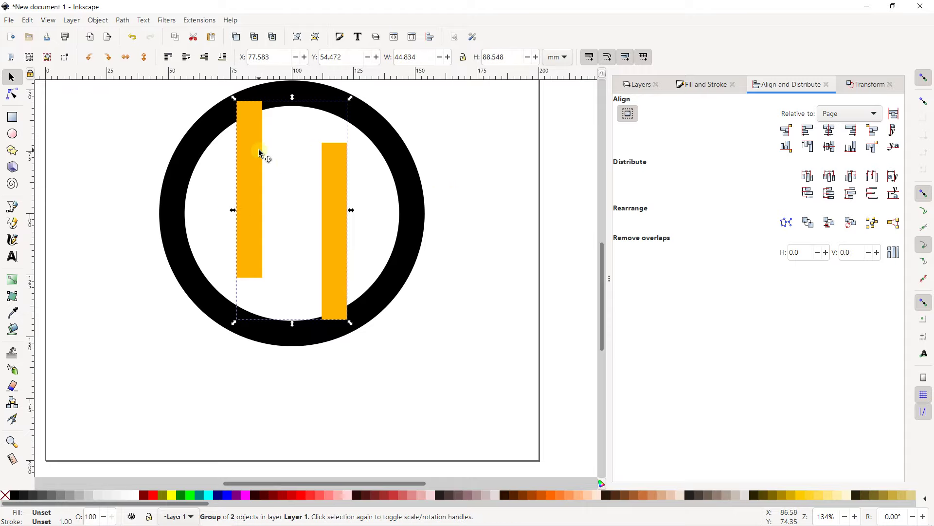
right_click(259, 151)
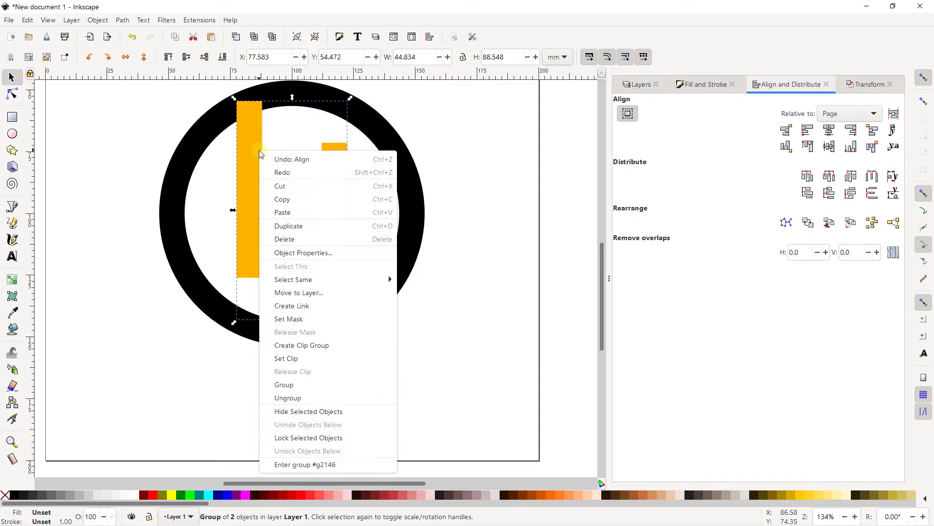
left_click(276, 397)
left_click(425, 179)
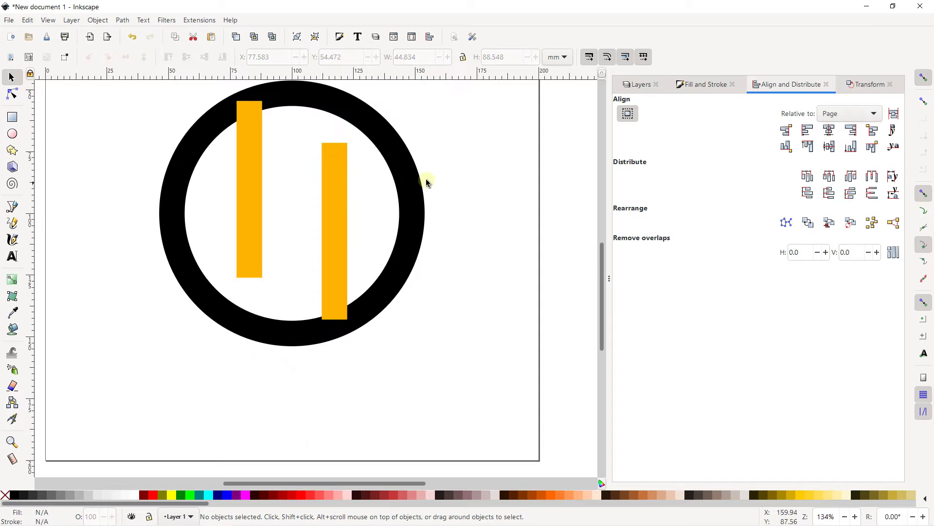
left_click(340, 173)
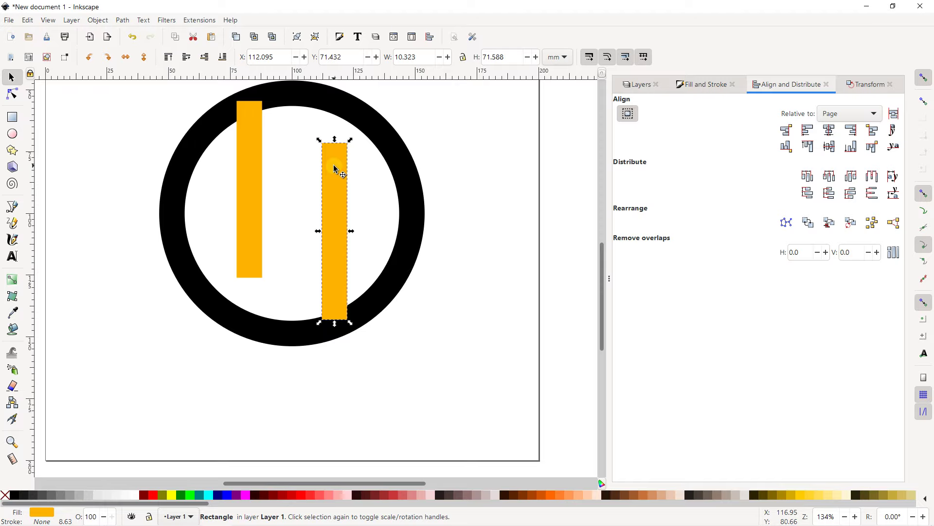
- Duplicate the right bar and rotate the copy 90° into a horizontal crossbar between the stems
key("ctrl+d")
mouse_move(333, 169)
left_mouse_down()
mouse_move(285, 169)
mouse_move(294, 212)
left_mouse_up()
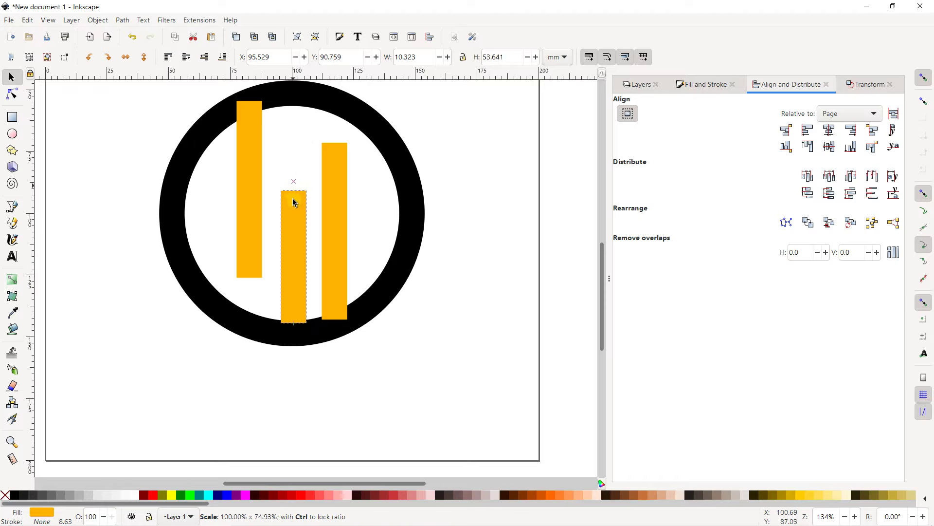
left_click(298, 230)
mouse_move(309, 213)
left_mouse_down()
mouse_move(196, 300)
mouse_move(209, 244)
left_mouse_up()
left_click_drag(272, 269, 273, 191)
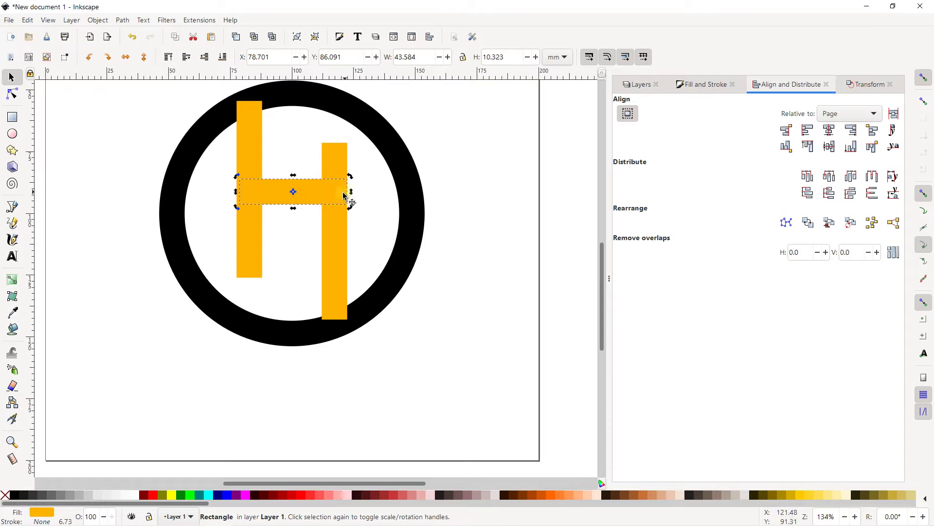
- Shorten the crossbar to 40.428 mm and centre it vertically on the page
left_click(463, 202)
left_click(336, 192)
left_click_drag(350, 192, 310, 211)
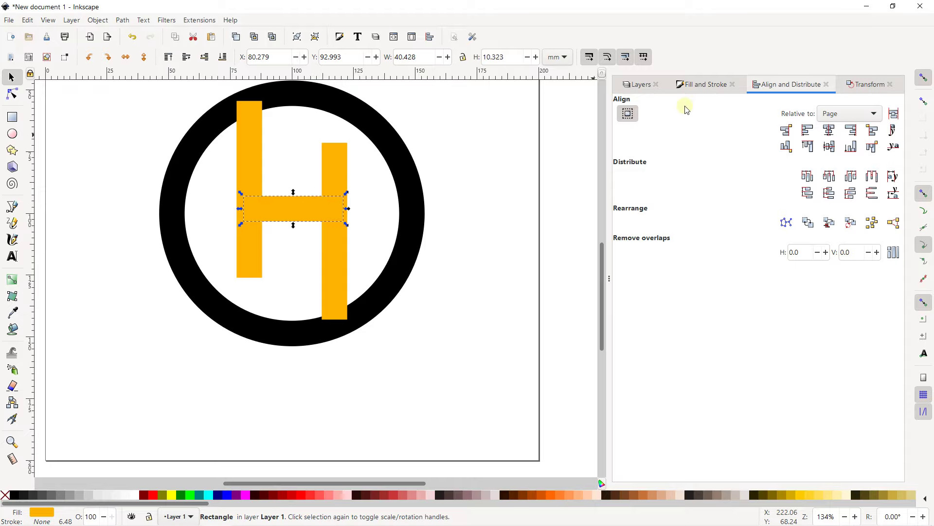
left_click(829, 146)
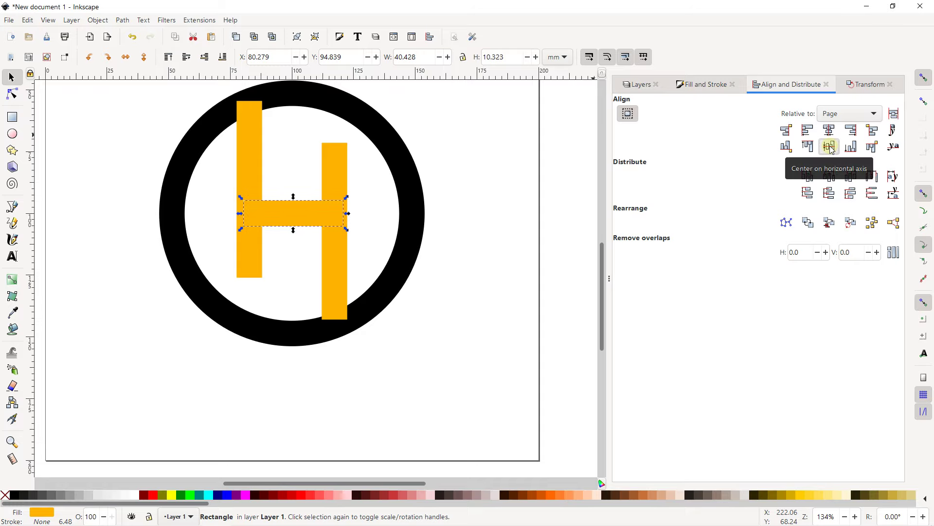
scroll(393, 184, "down", 2, "ctrl")
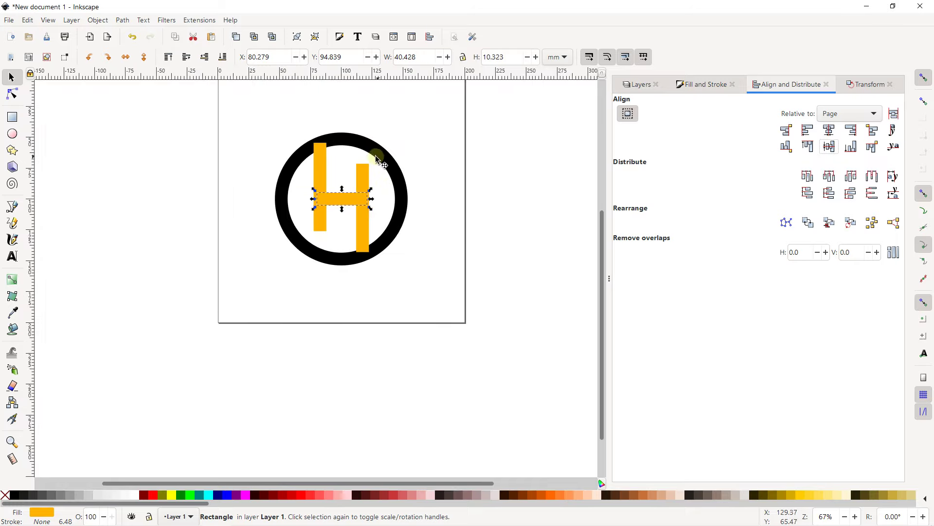
- Duplicate the H's left stem, colour the copy blue and move it up into the H
scroll(361, 136, "up", 1, "ctrl")
scroll(357, 136, "up", 1, "ctrl")
left_click(359, 132)
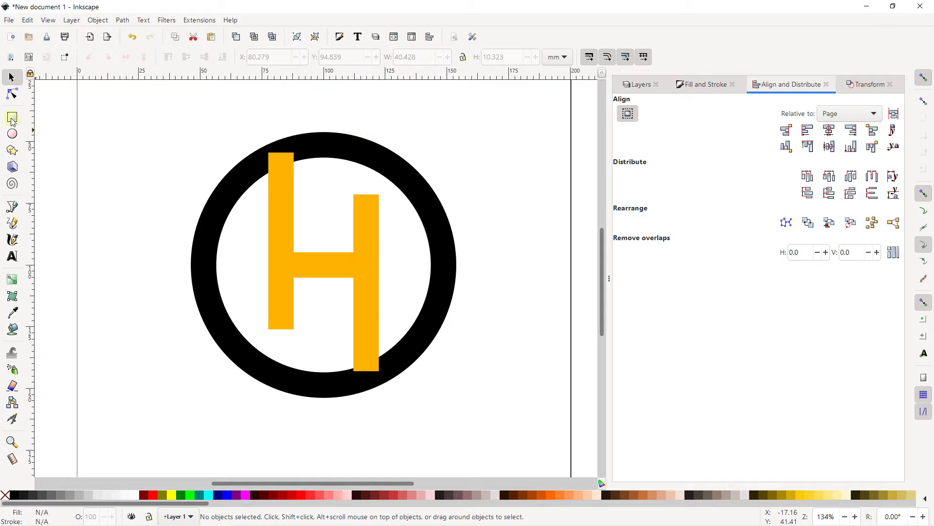
left_click(274, 179)
key("ctrl")
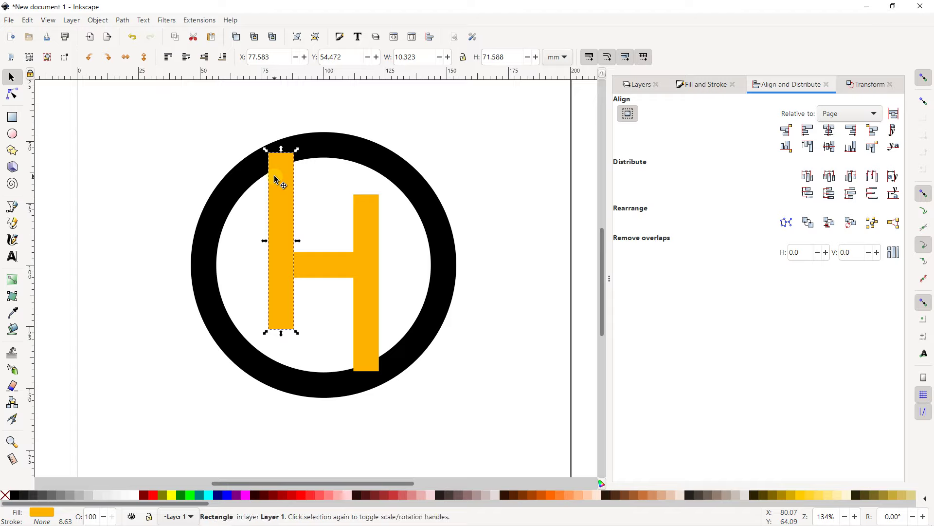
left_click_drag(274, 177, 136, 167)
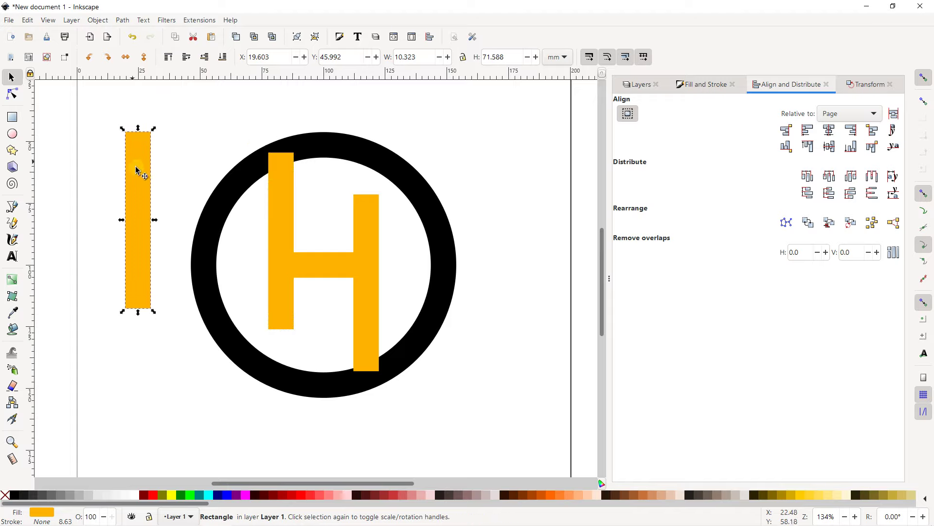
left_click(227, 494)
left_click_drag(140, 176, 310, 115)
- Enable bounding-box snapping and snap the blue bar against the left stem's inner edge
scroll(292, 146, "up", 4)
mouse_move(334, 196)
left_mouse_down()
mouse_move(316, 218)
mouse_move(362, 203)
mouse_move(343, 245)
mouse_move(382, 244)
left_mouse_up()
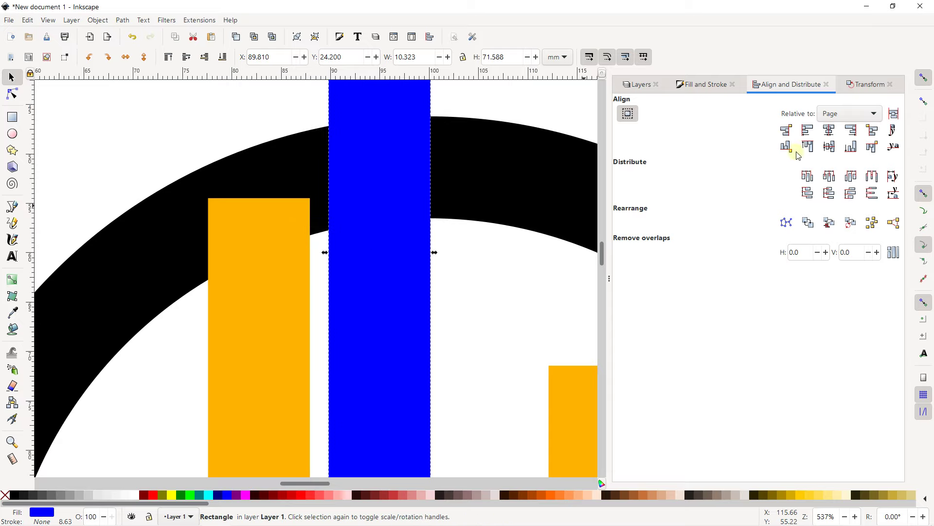
left_click(921, 103)
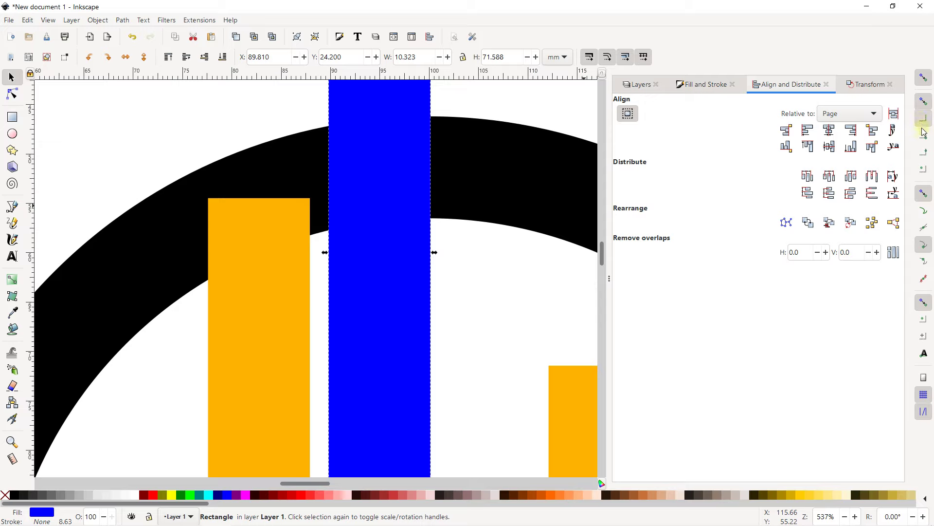
left_click(924, 152)
scroll(336, 200, "down", 2, "ctrl")
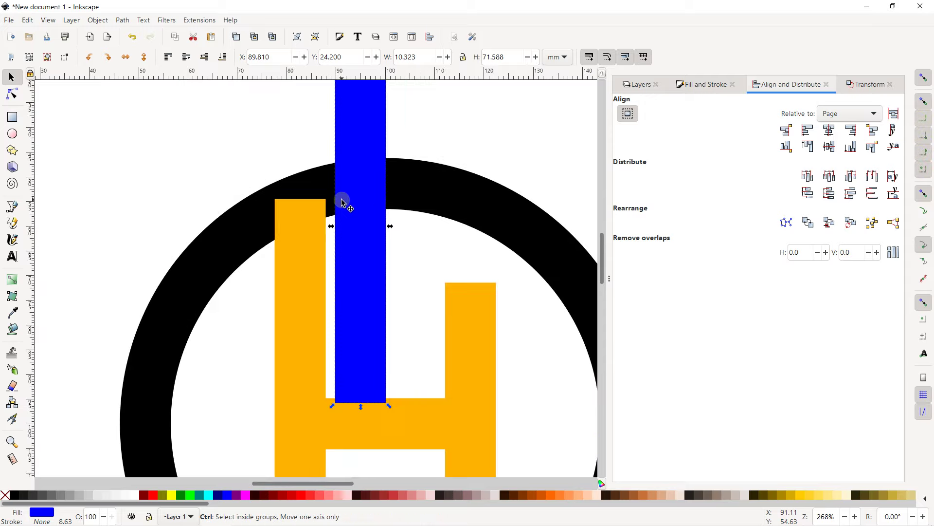
left_click_drag(343, 202, 323, 196)
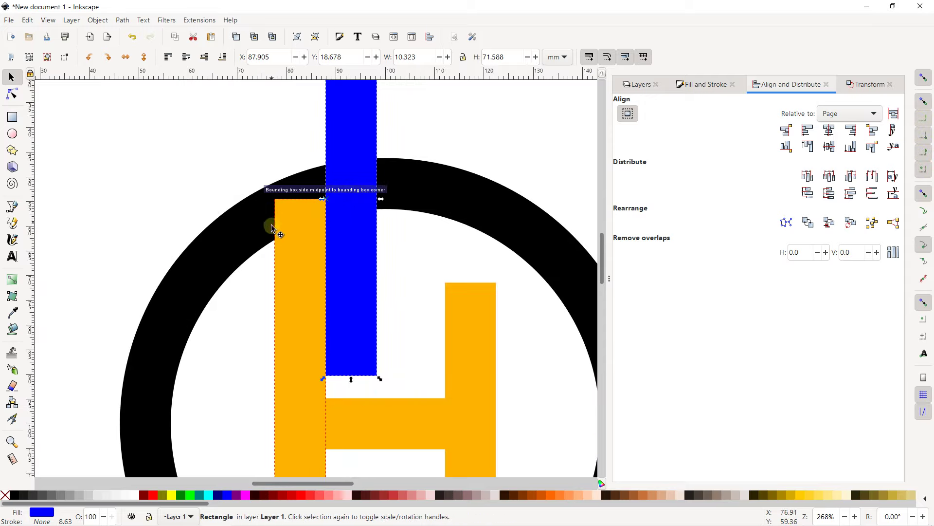
- Select the blue bar together with the black ring
left_click(219, 178)
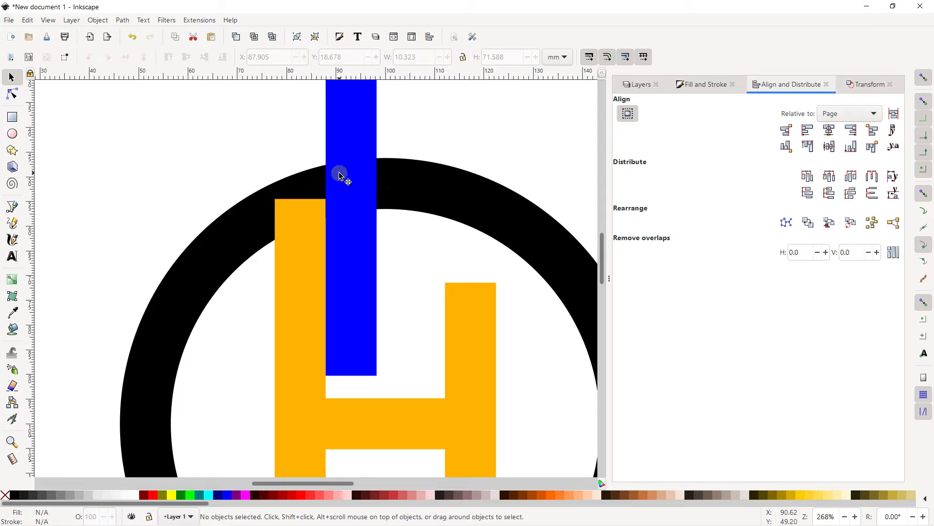
left_click(357, 144)
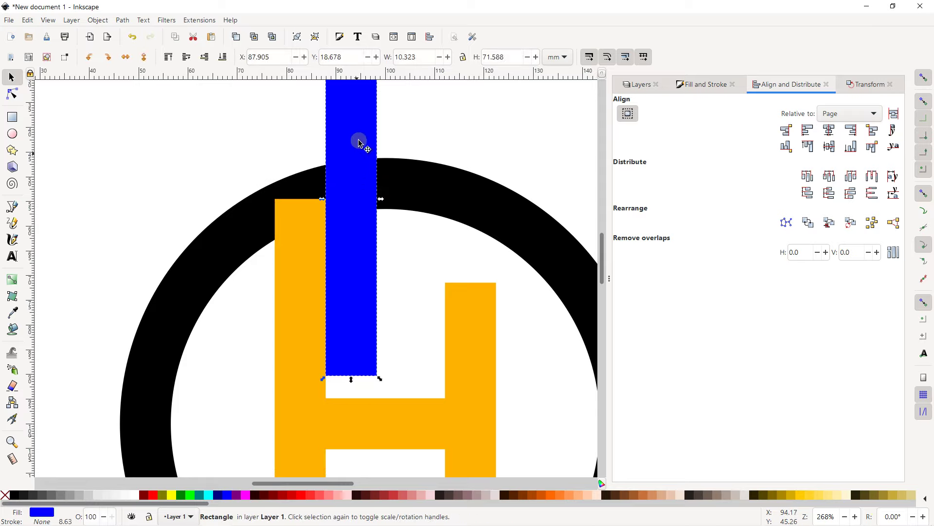
left_click(249, 213, "shift")
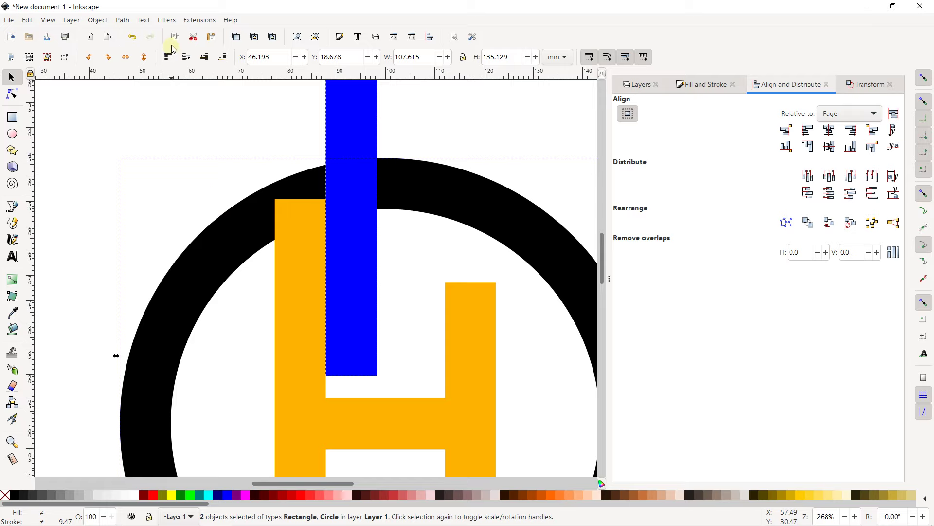
scroll(187, 150, "down", 2, "ctrl")
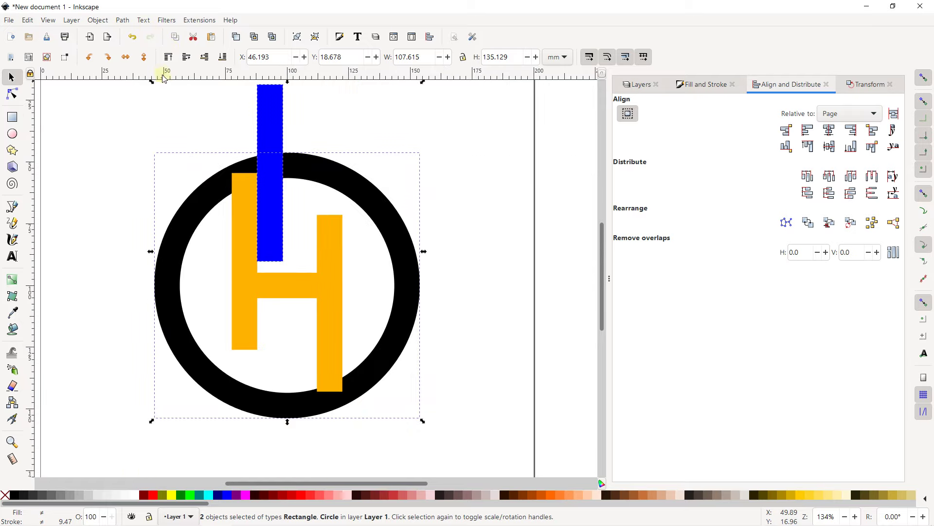
- Duplicate the top blue bar and move the copy down through the ring's bottom
left_click(166, 21)
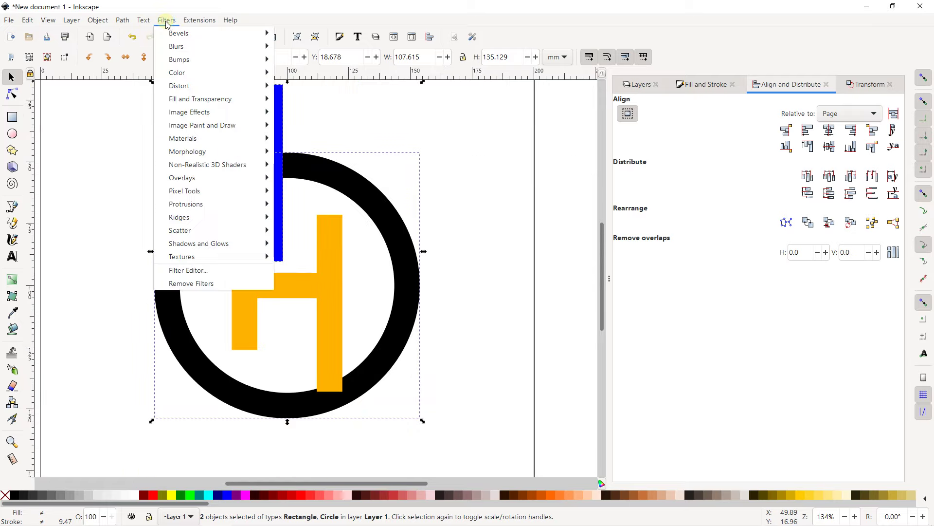
mouse_move(121, 20)
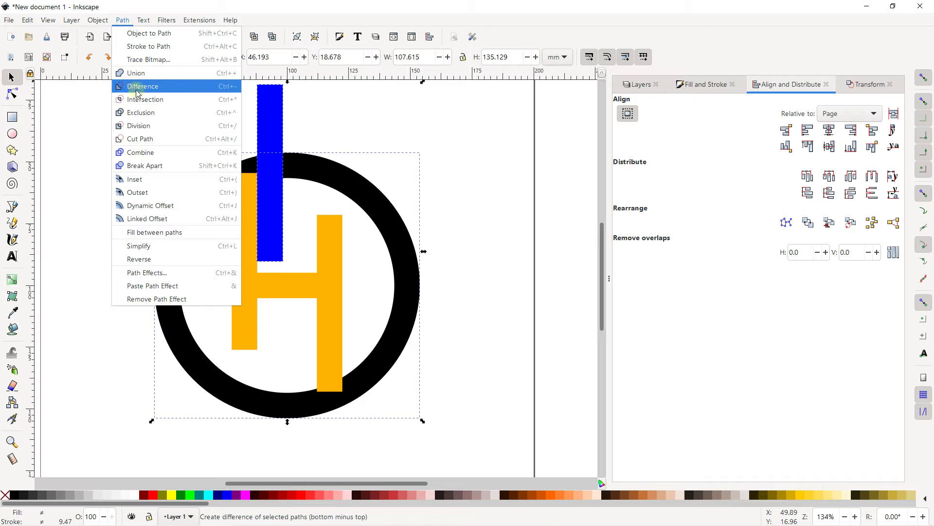
left_click(312, 121)
left_click(271, 130)
left_click(129, 146)
left_click(272, 121)
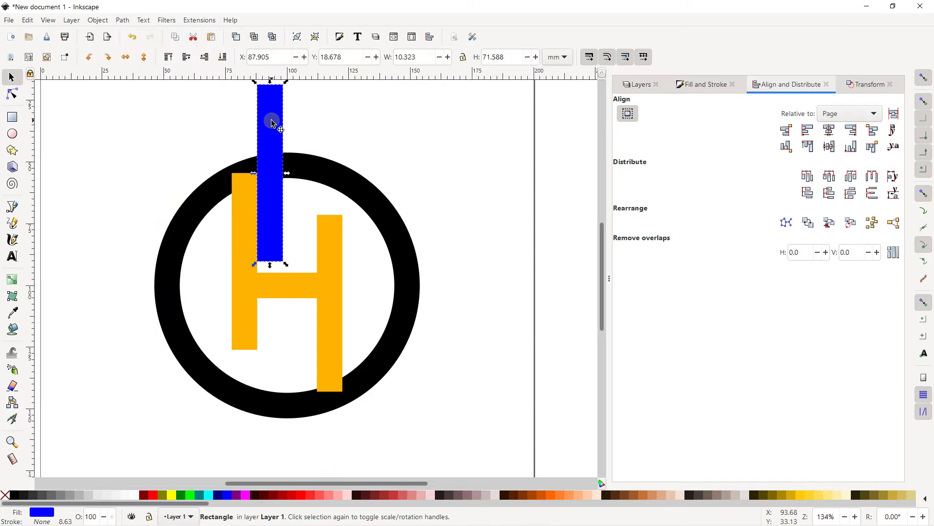
key("ctrl+d")
mouse_move(271, 122)
left_mouse_down()
mouse_move(315, 361)
mouse_move(303, 360)
left_mouse_up()
- Subtract the top blue bar from the ring using Path > Difference
left_click(349, 146)
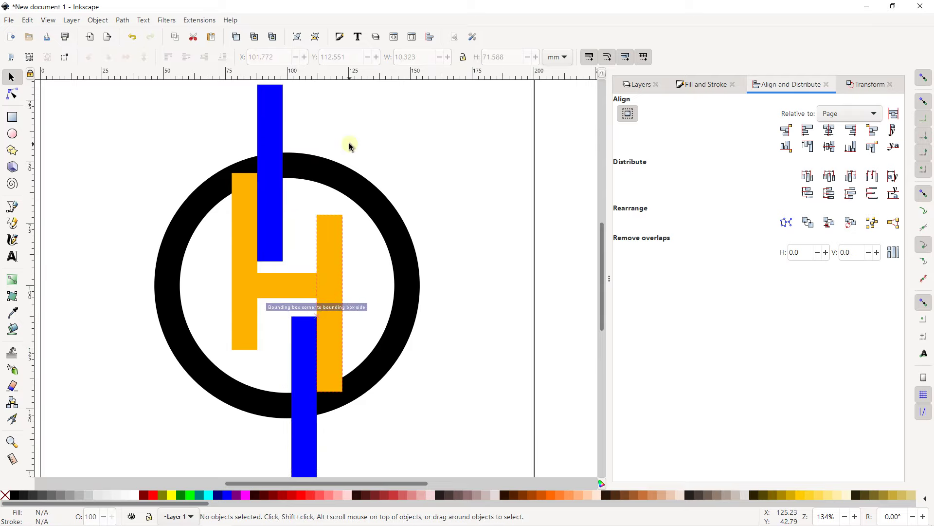
left_click(275, 130)
left_click(194, 212, "shift")
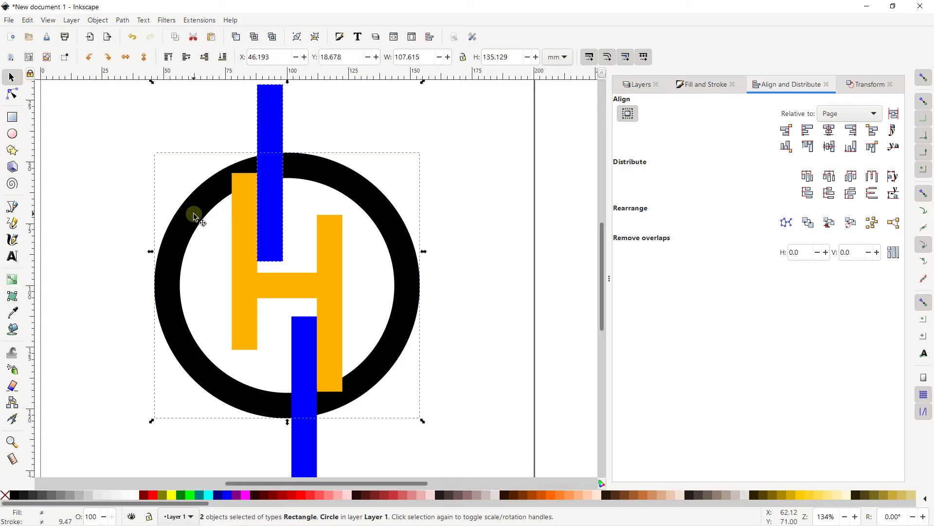
left_click(122, 20)
left_click(146, 80)
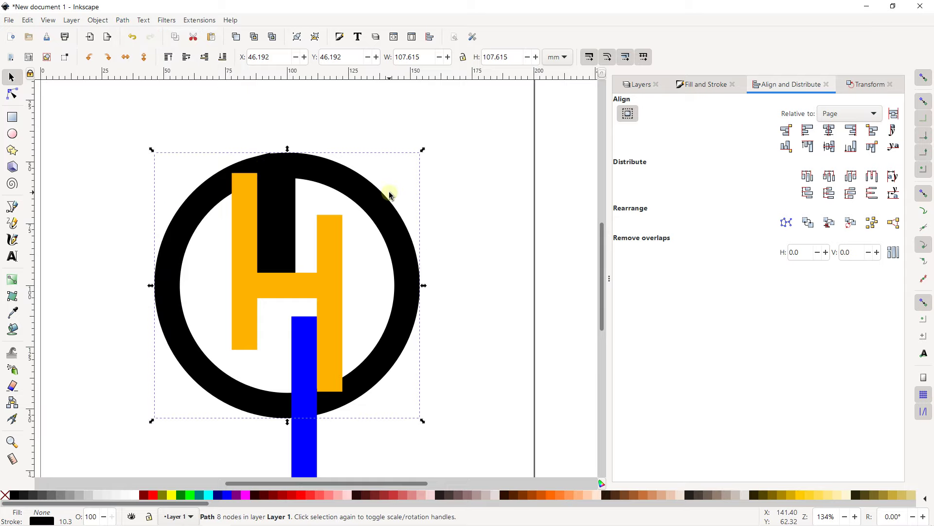
scroll(273, 183, "up", 1, "ctrl")
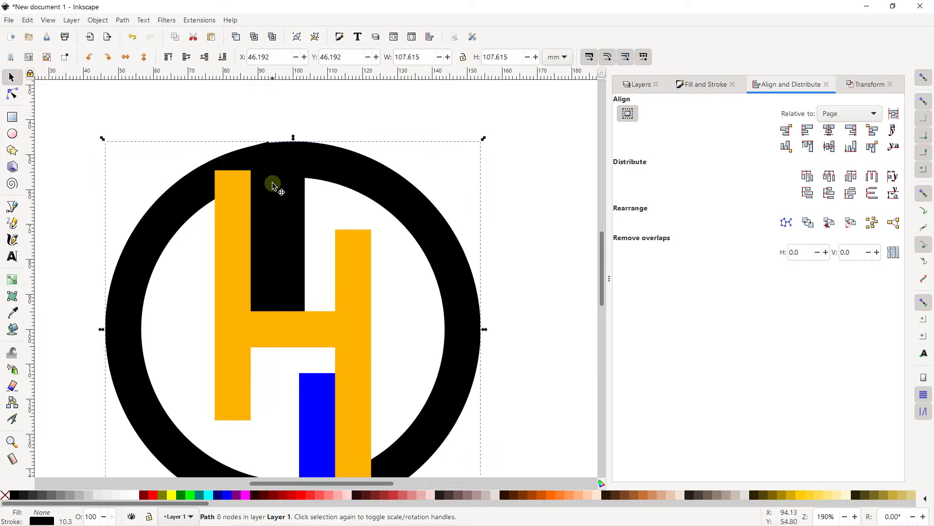
left_click(27, 20)
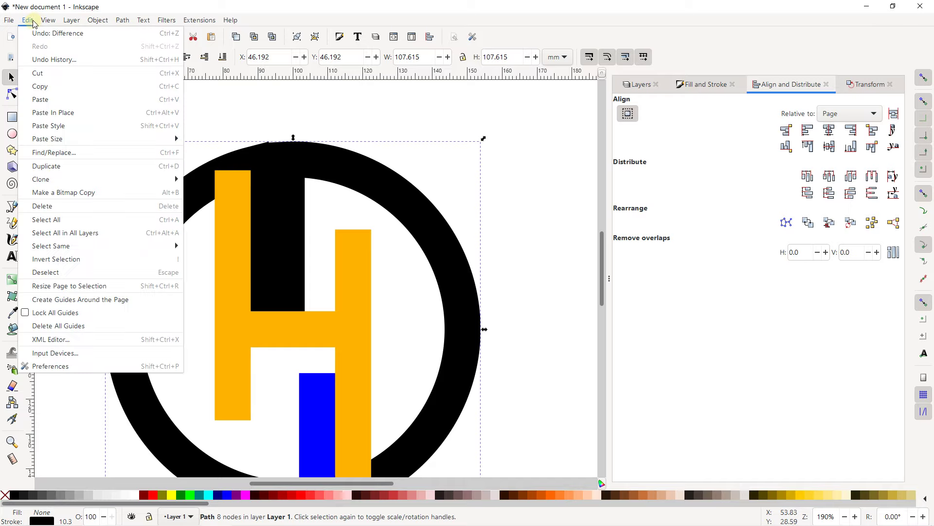
- Undo the earlier subtraction and convert the black ring to a path
left_click(34, 31)
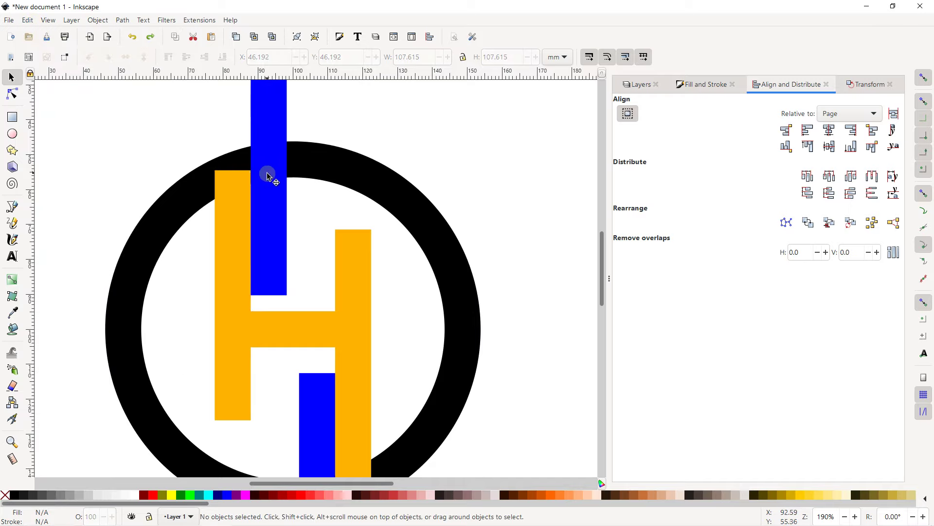
left_click(325, 160)
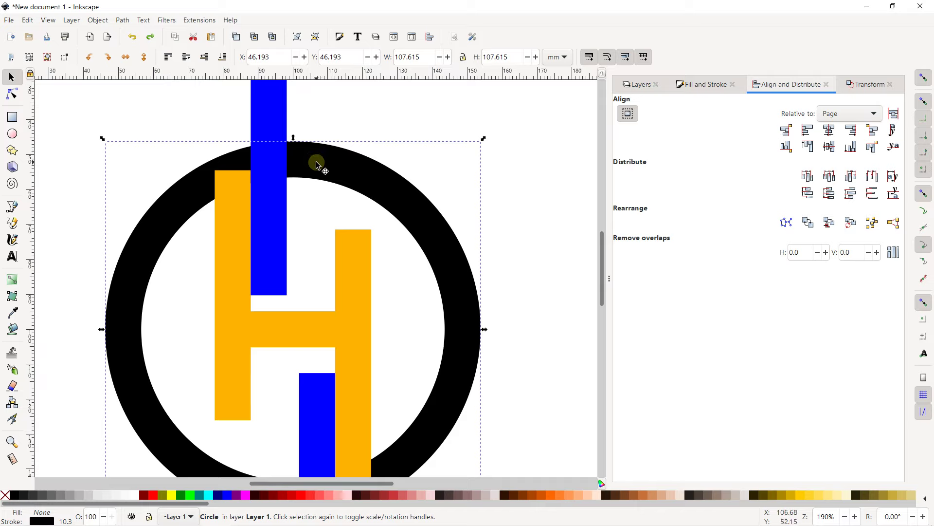
left_click(123, 20)
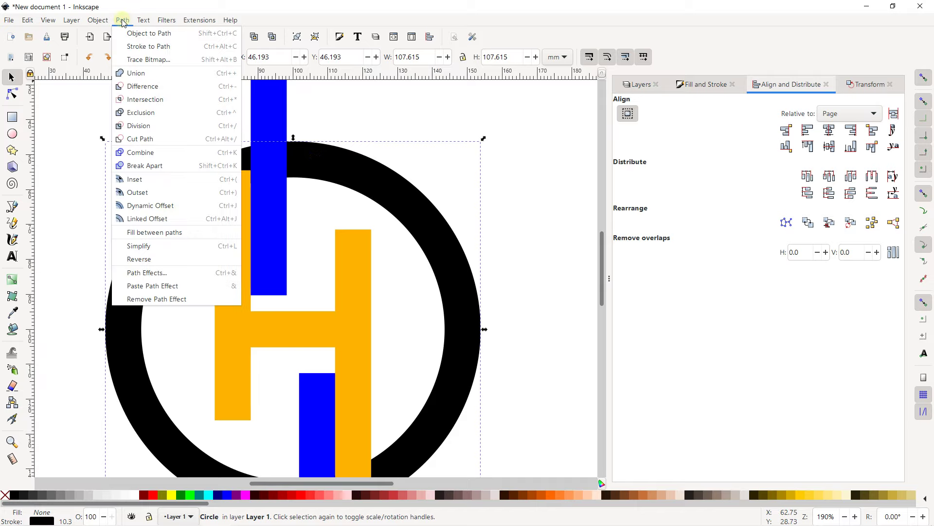
left_click(152, 39)
left_click(161, 129)
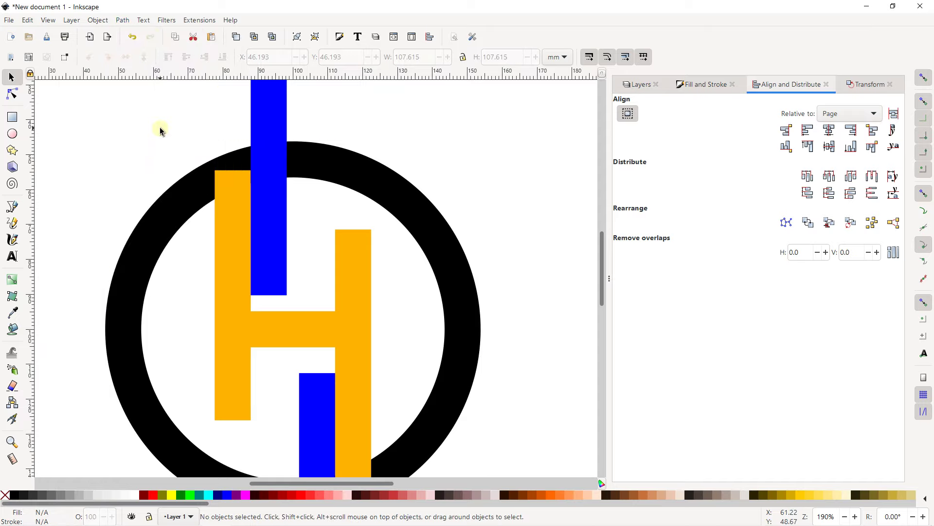
- Try subtracting the upper blue bar from the ring, then undo that cut and the path conversion
left_click(267, 112)
left_click(188, 197, "shift")
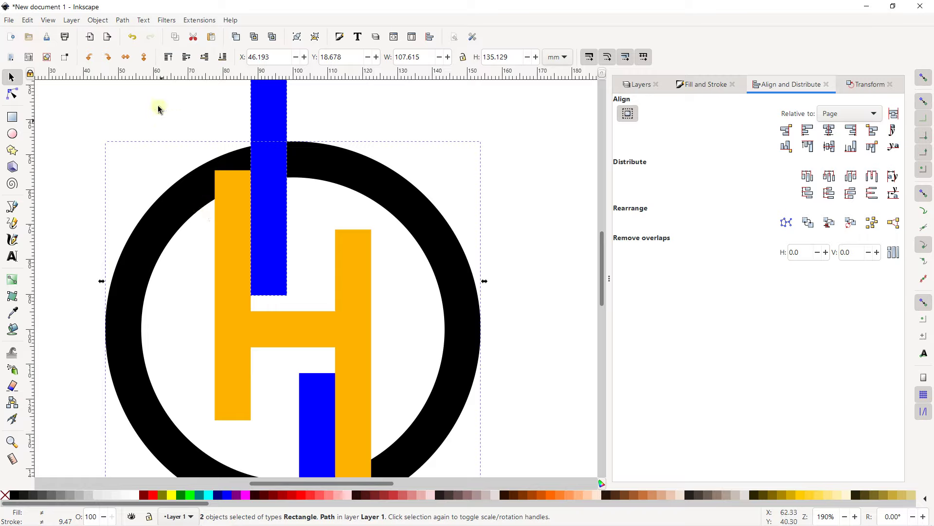
left_click(122, 20)
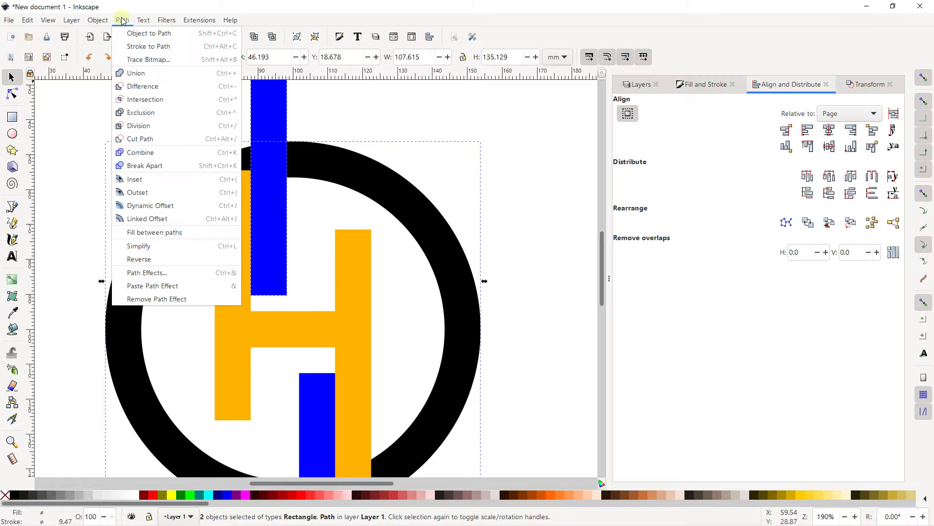
left_click(135, 88)
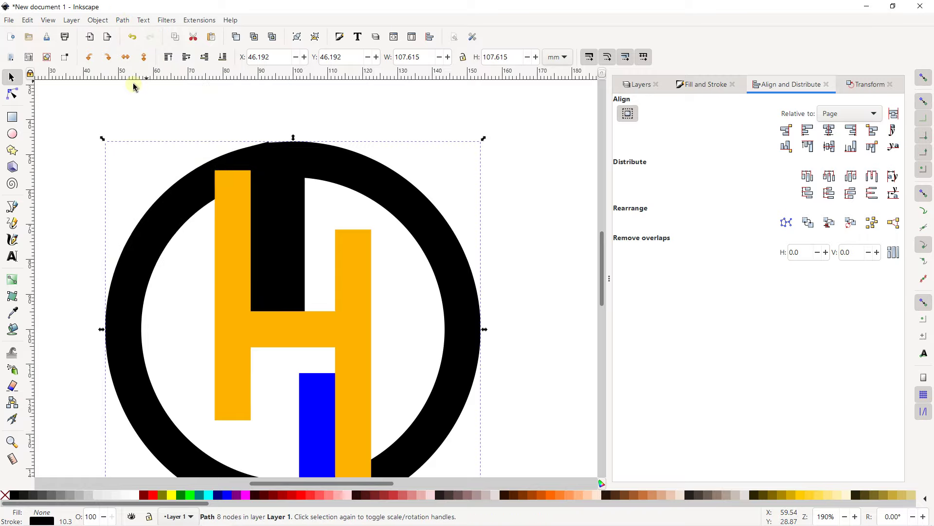
left_click(27, 20)
left_click(32, 33)
left_click(32, 33)
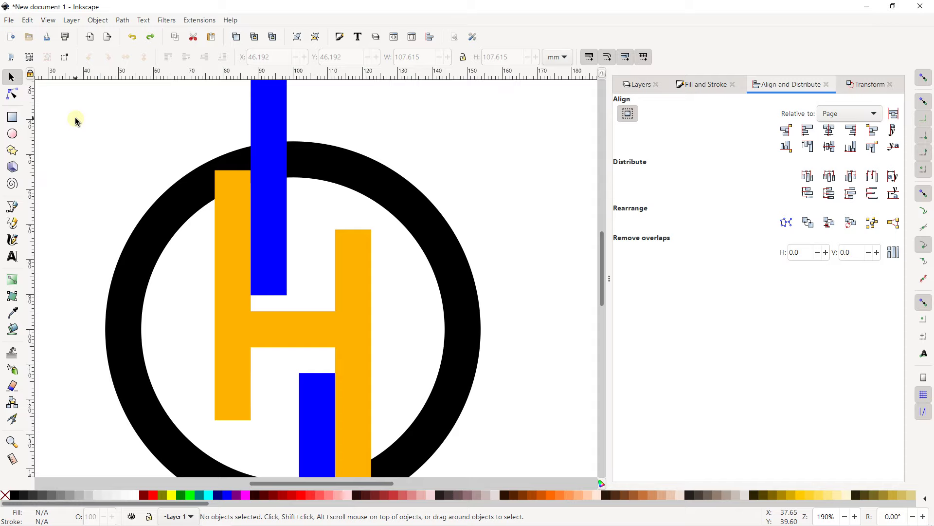
- Turn the black ring's outline into a filled path with Stroke to Path
scroll(82, 122, "down", 2, "ctrl")
scroll(139, 131, "up", 1)
scroll(142, 142, "up", 4, "ctrl")
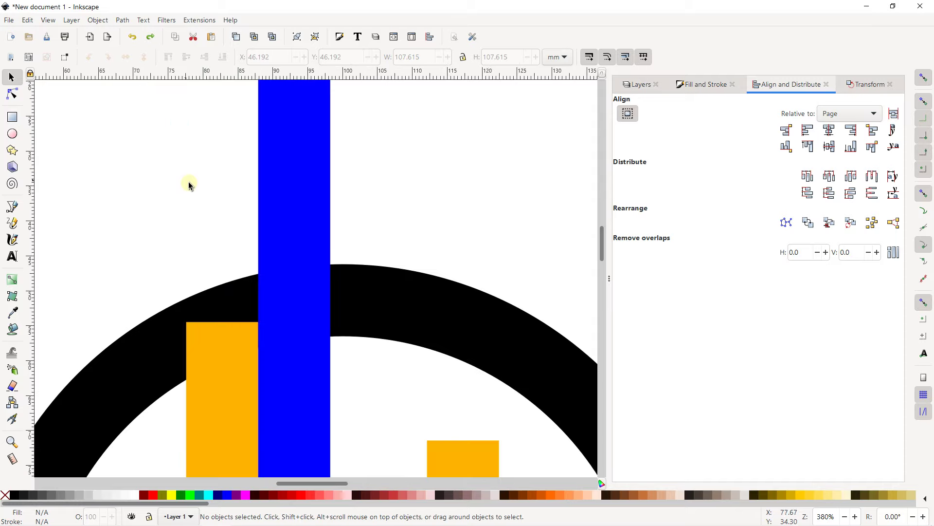
scroll(189, 185, "down", 2, "ctrl")
left_click(175, 250)
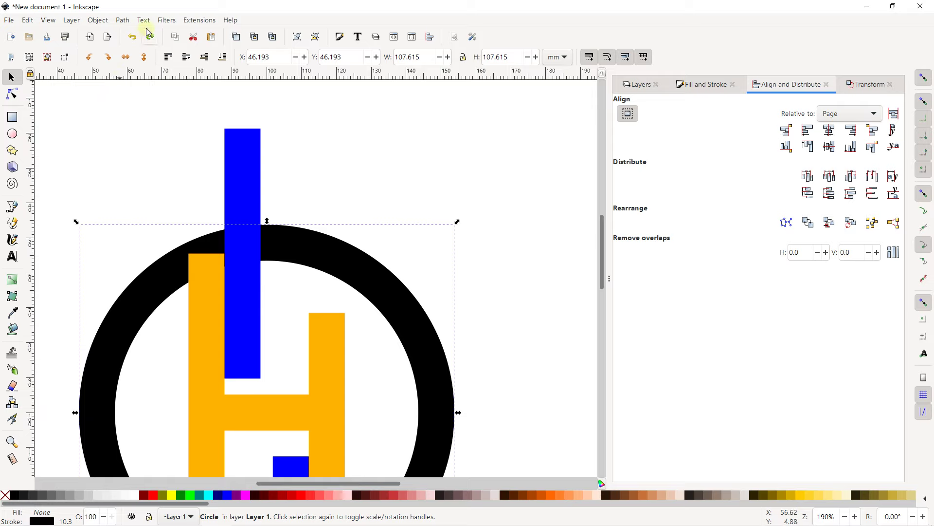
left_click(124, 21)
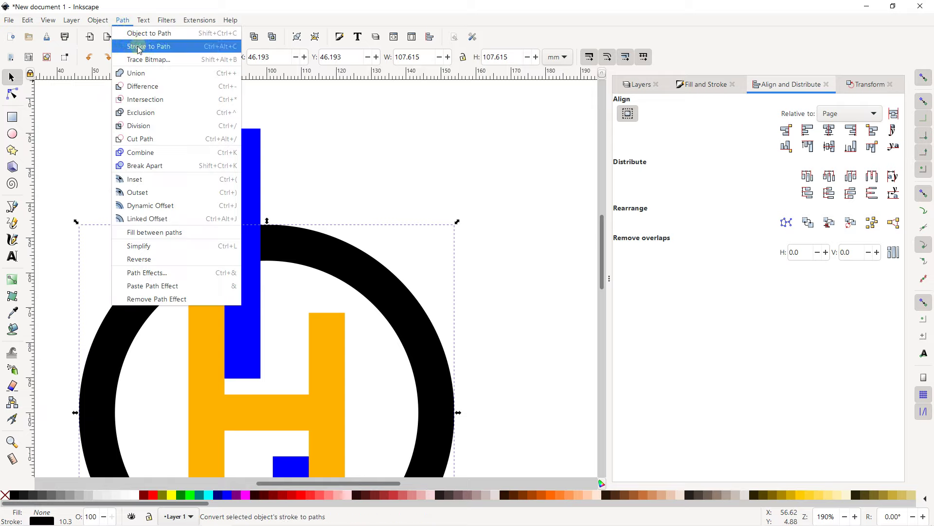
left_click(141, 46)
left_click(156, 140)
- Subtract the upper blue bar from the ring to cut the top gap
left_click(236, 168)
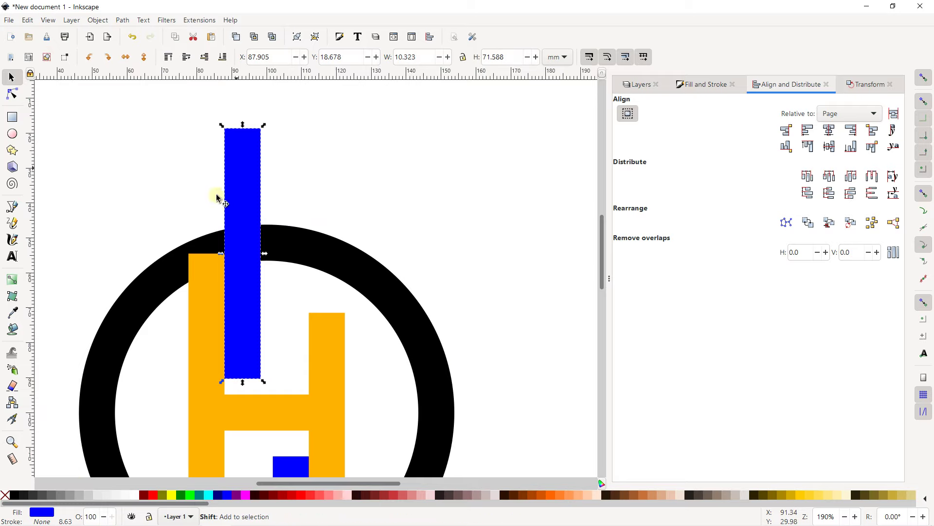
left_click(162, 275, "shift")
left_click(125, 25)
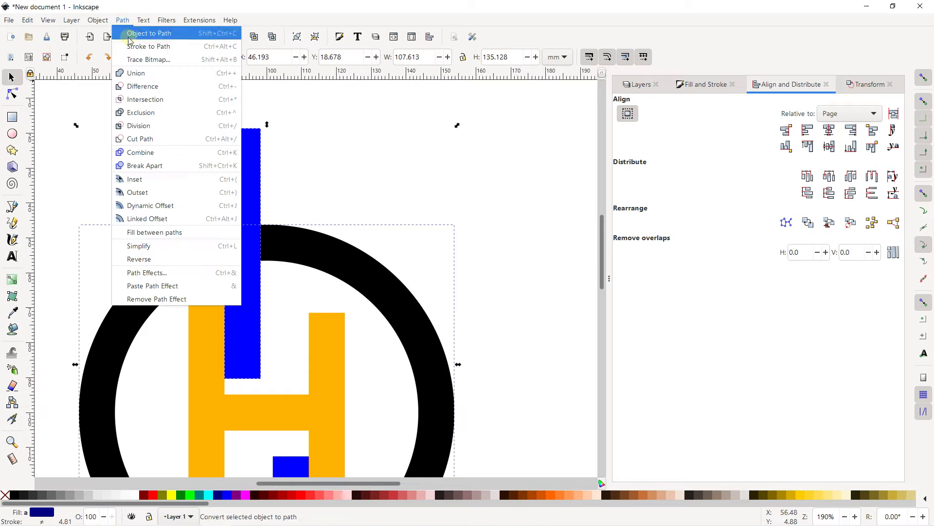
left_click(141, 88)
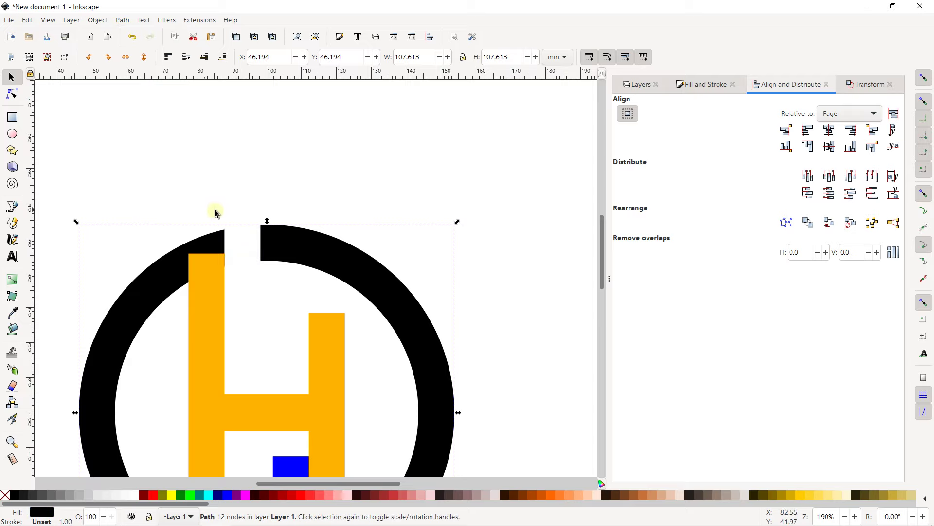
- Subtract the lower blue bar from the ring to cut the bottom gap
scroll(222, 214, "down", 2, "ctrl")
scroll(221, 216, "up", 3, "ctrl")
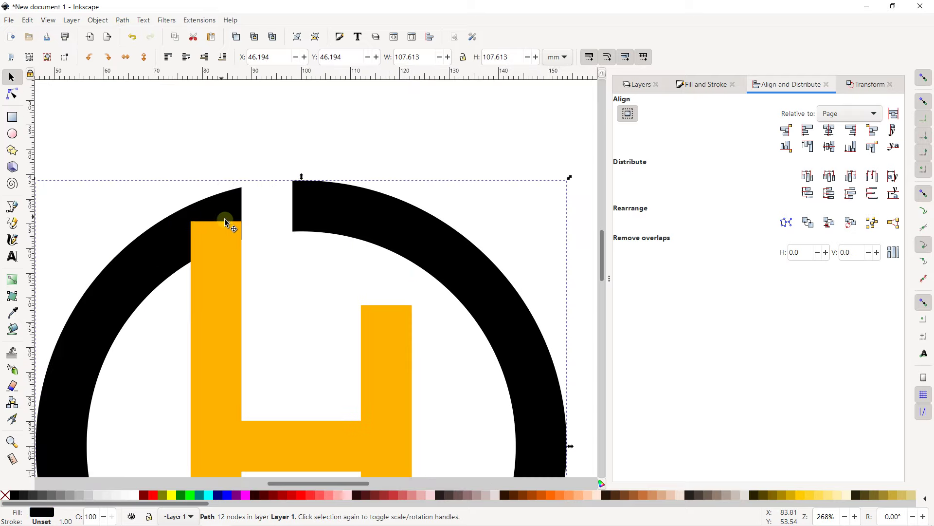
scroll(232, 223, "up", 3, "ctrl")
scroll(233, 223, "down", 5, "ctrl")
scroll(273, 292, "down", 5)
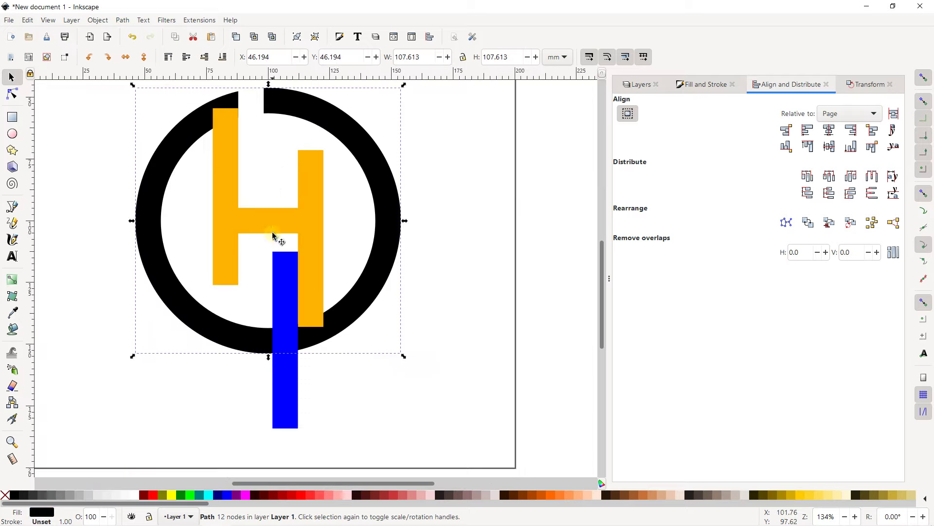
scroll(279, 263, "up", 1, "ctrl")
left_click(282, 277)
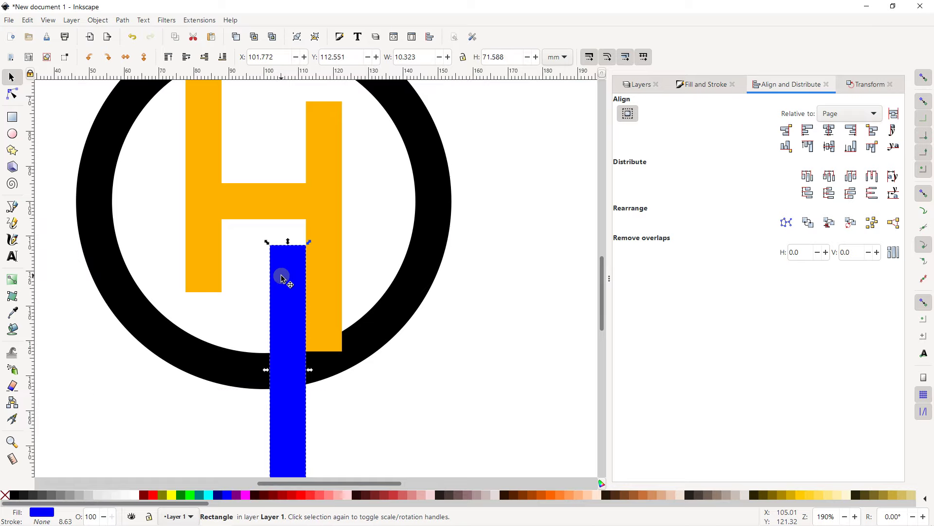
left_click(405, 284, "shift")
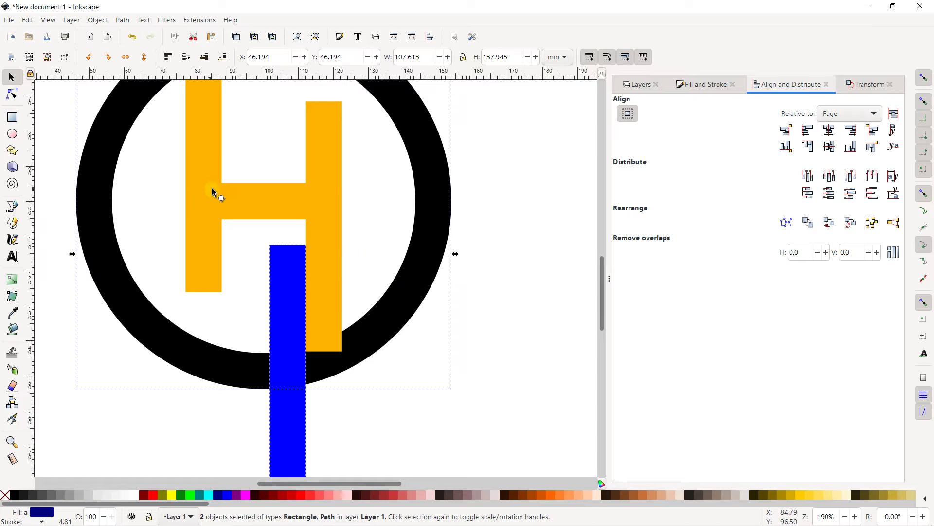
left_click(122, 20)
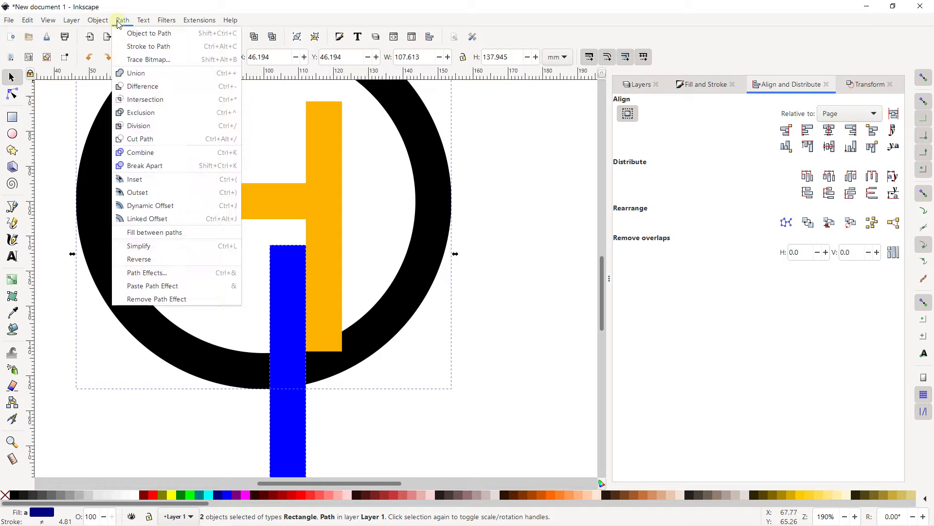
left_click(138, 86)
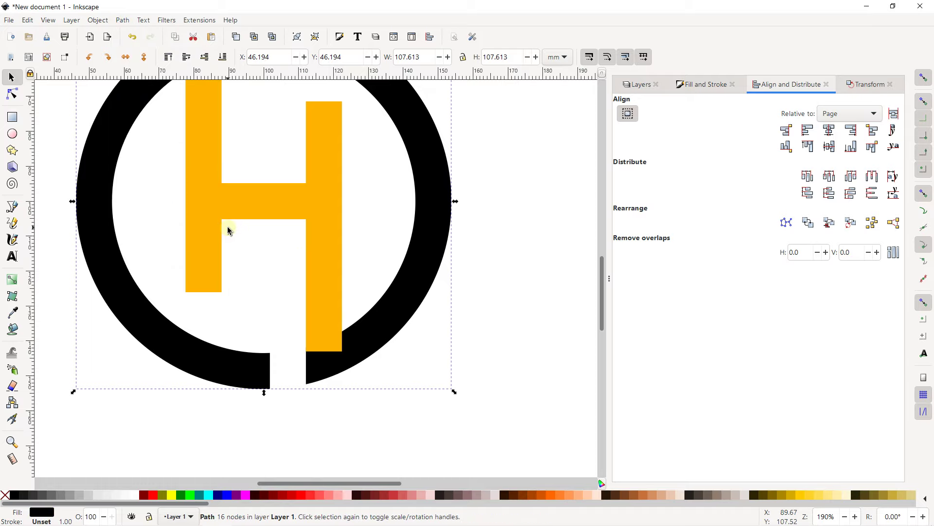
scroll(226, 226, "down", 2, "ctrl")
scroll(238, 228, "up", 1, "ctrl")
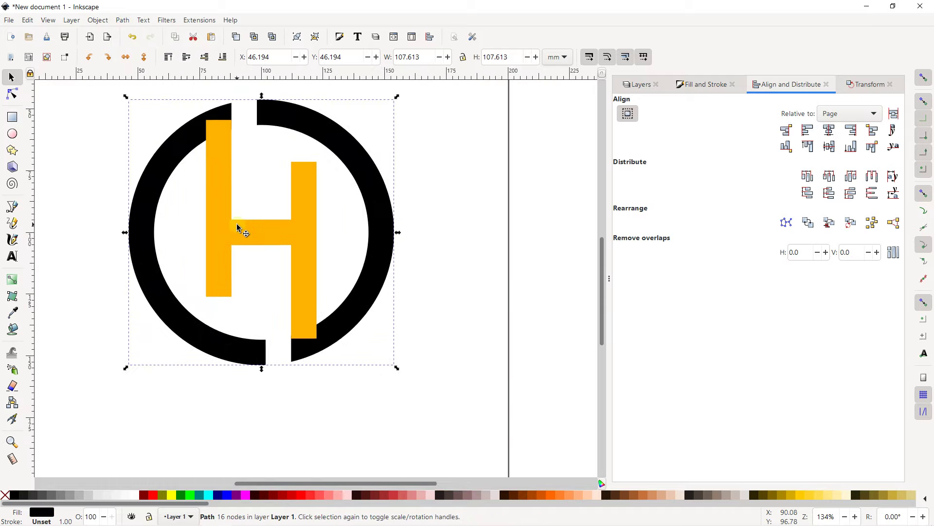
- Union the two uprights and crossbar into a single H path
left_click(221, 162)
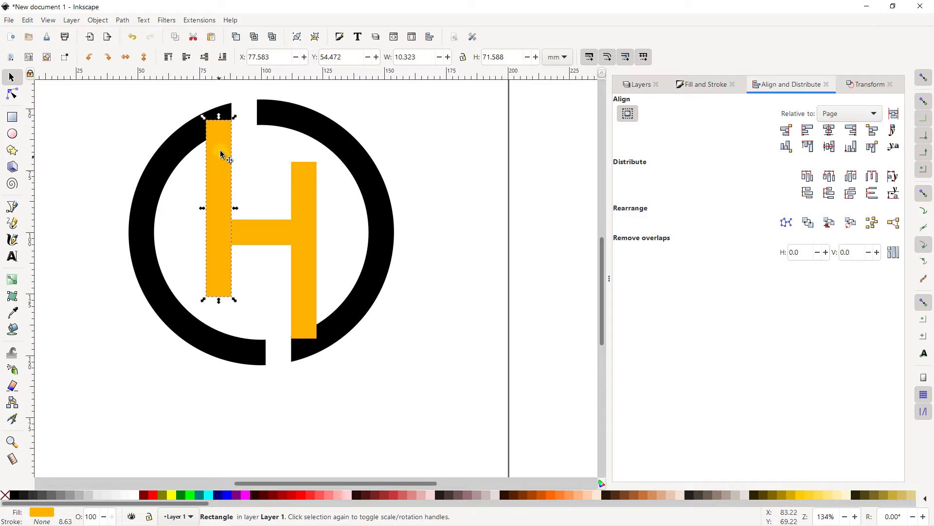
left_click(276, 229, "shift")
left_click(304, 185, "shift")
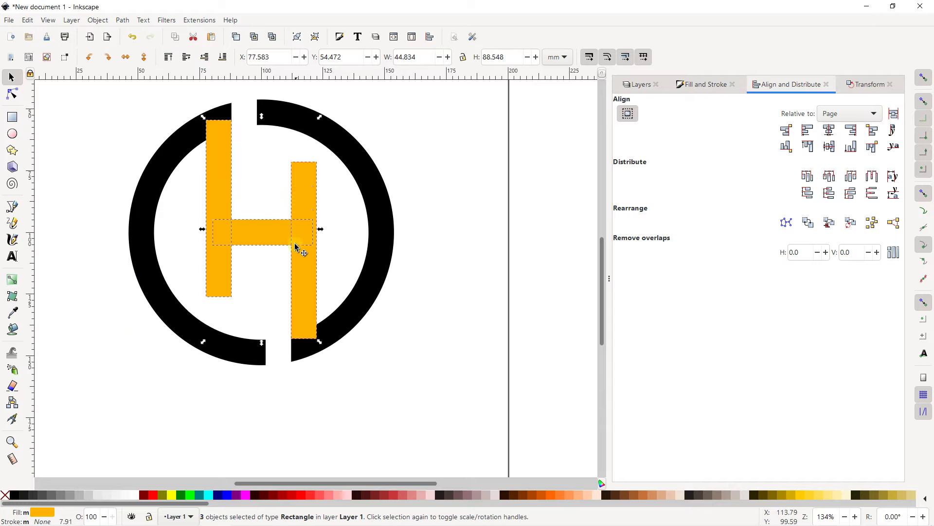
right_click(298, 213)
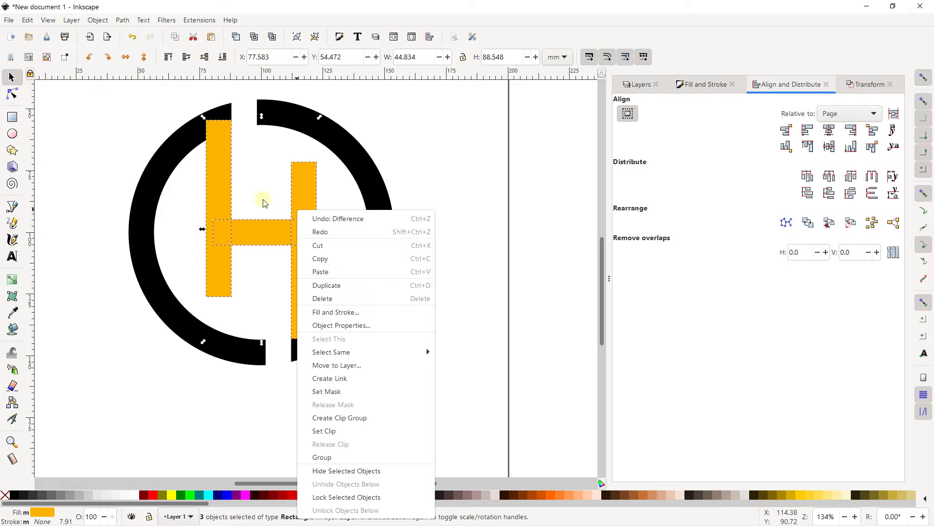
left_click(122, 26)
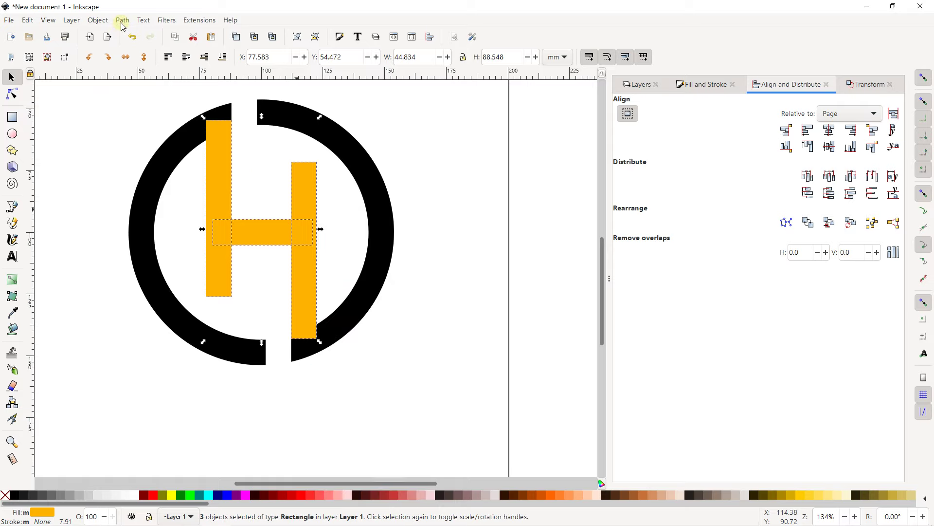
left_click(121, 25)
left_click(141, 71)
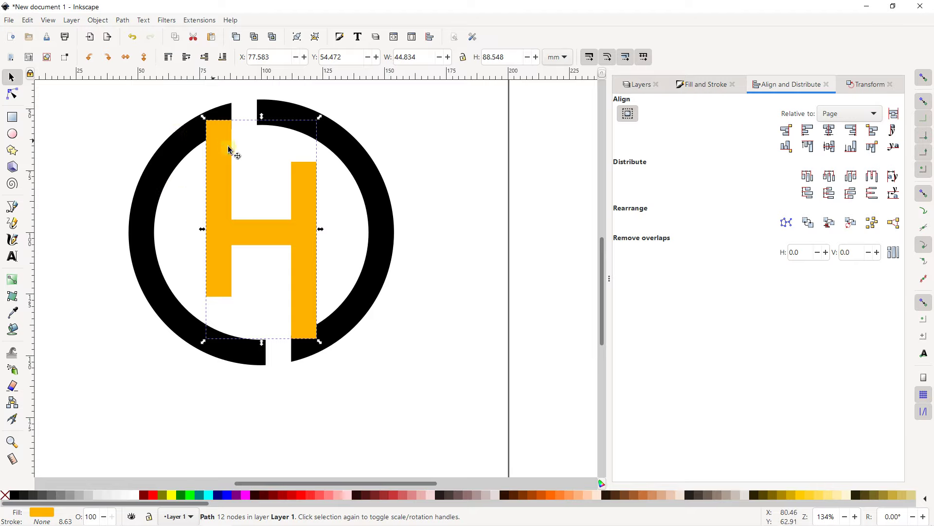
- Send the H behind the ring, then select both the H and the ring
left_click(222, 57)
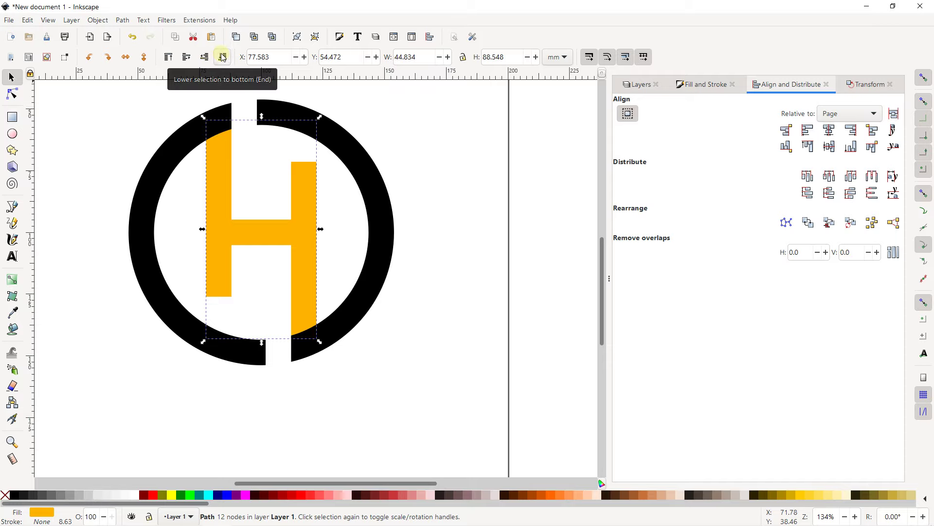
left_click(154, 120)
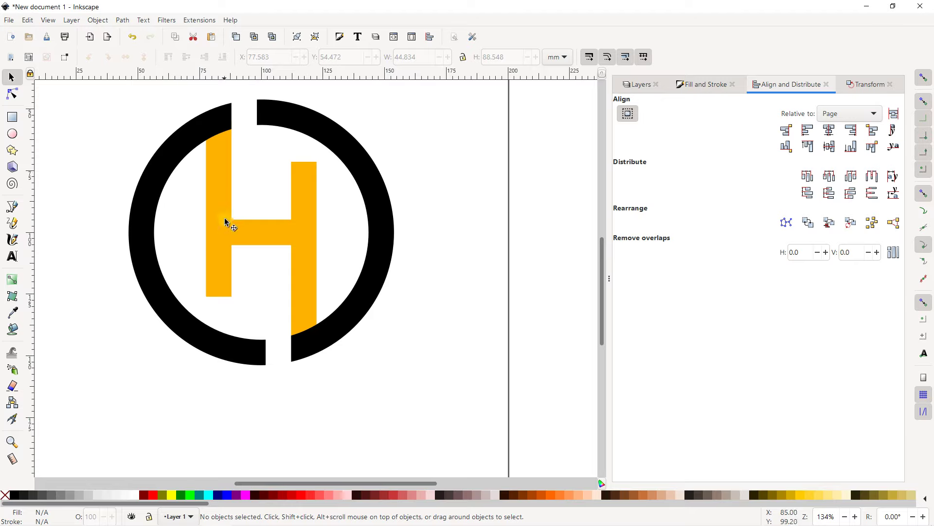
left_click(224, 237)
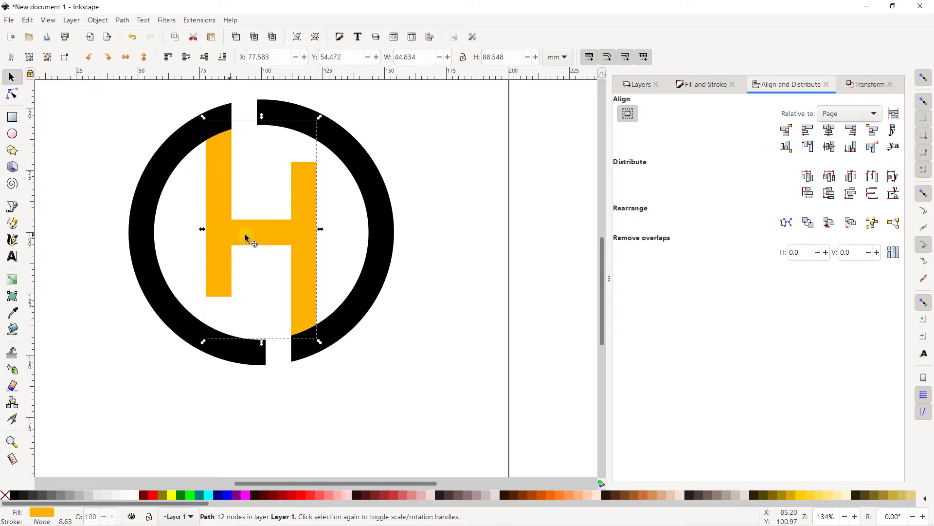
left_click(189, 156, "shift")
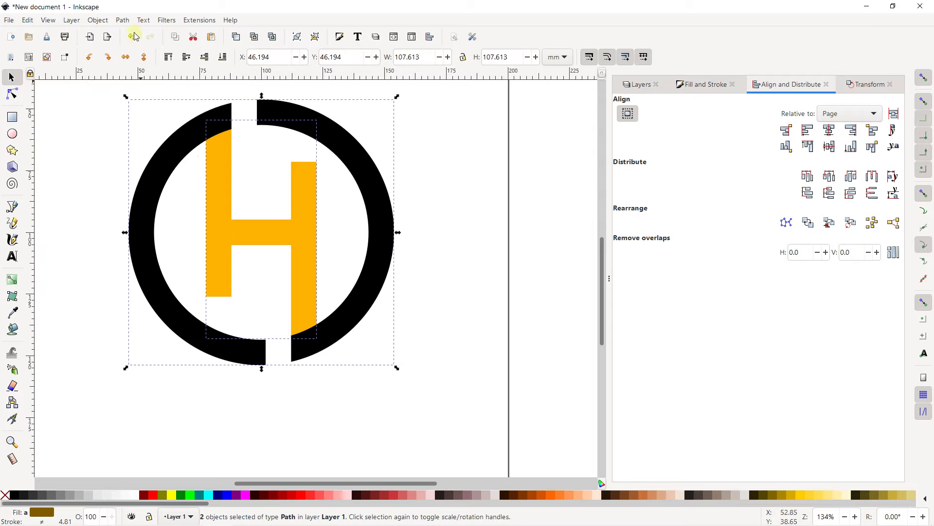
- Union the H and broken ring into one 28-node path
left_click(122, 20)
left_click(131, 74)
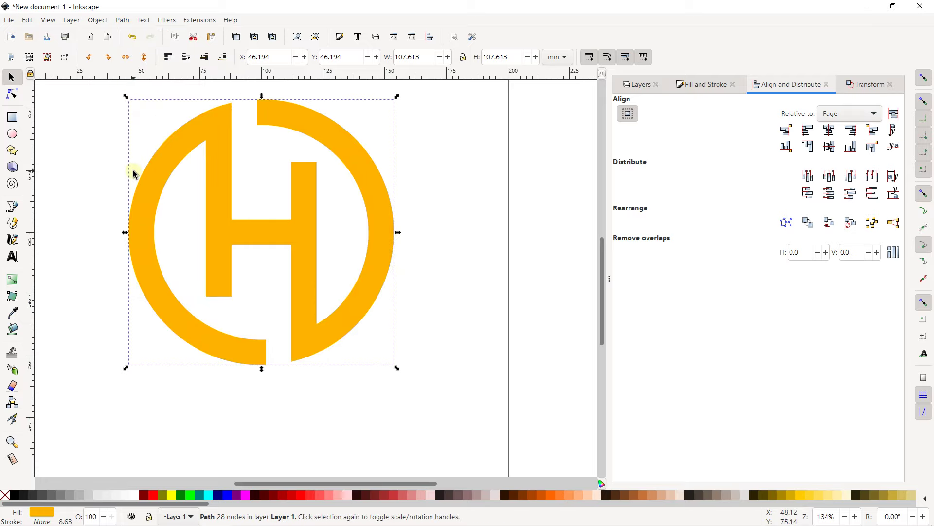
left_click(101, 156)
scroll(175, 177, "down", 1)
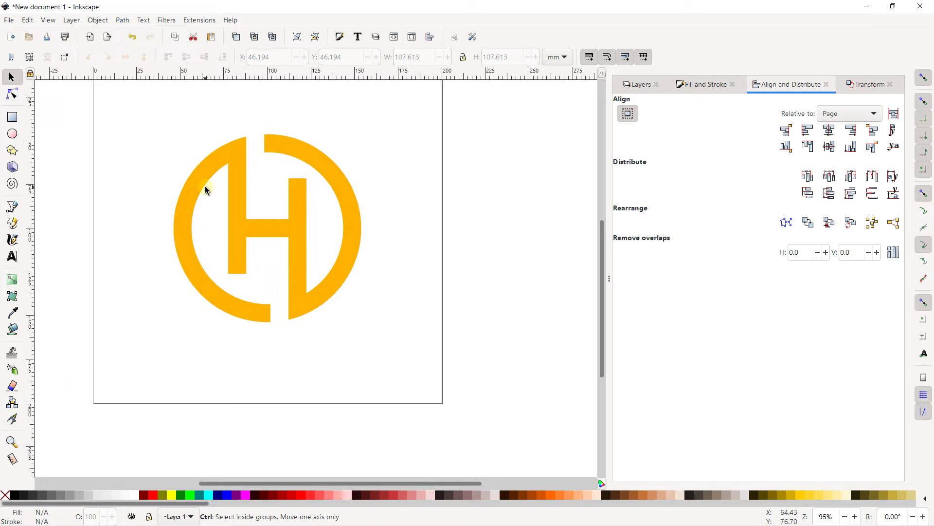
scroll(208, 180, "up", 1)
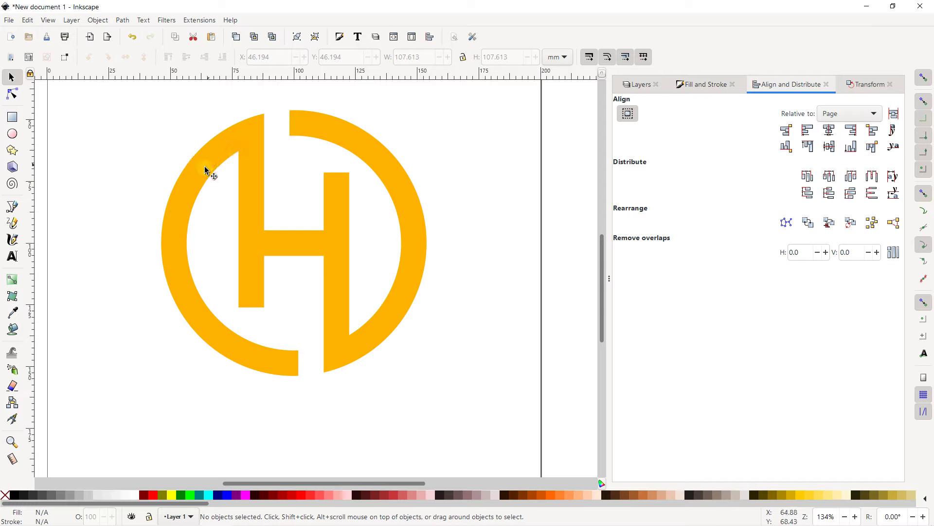
- Try red, lime and black fills on the logo before settling on yellow
left_click(237, 155)
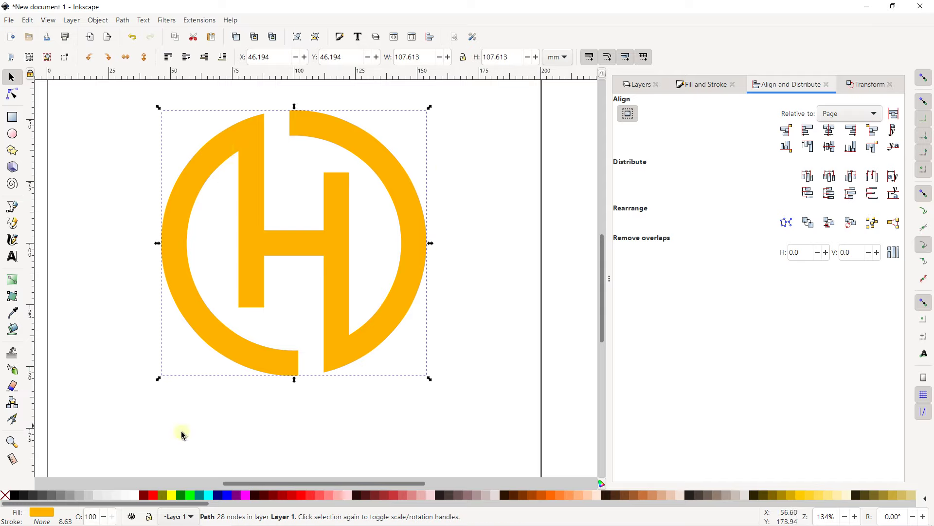
left_click(153, 495)
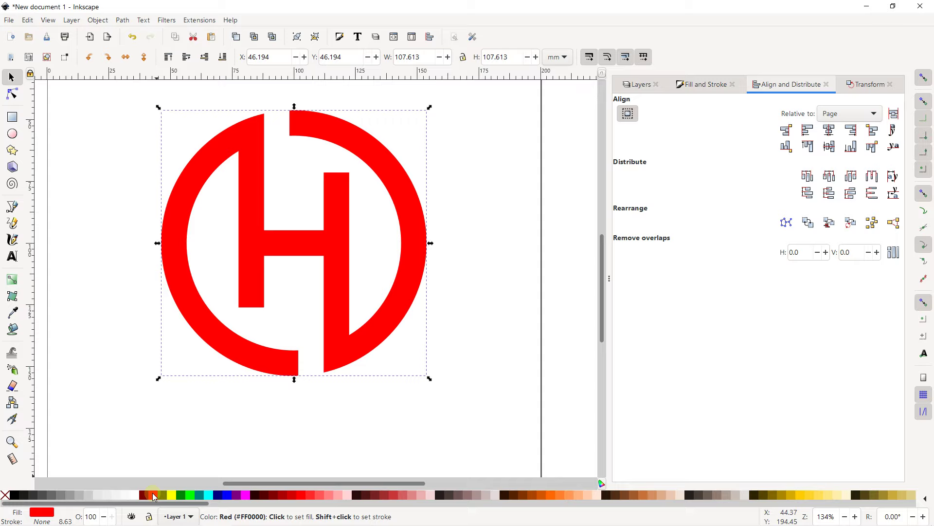
left_click(180, 493)
left_click(15, 495)
scroll(268, 246, "down", 1)
scroll(268, 245, "up", 1)
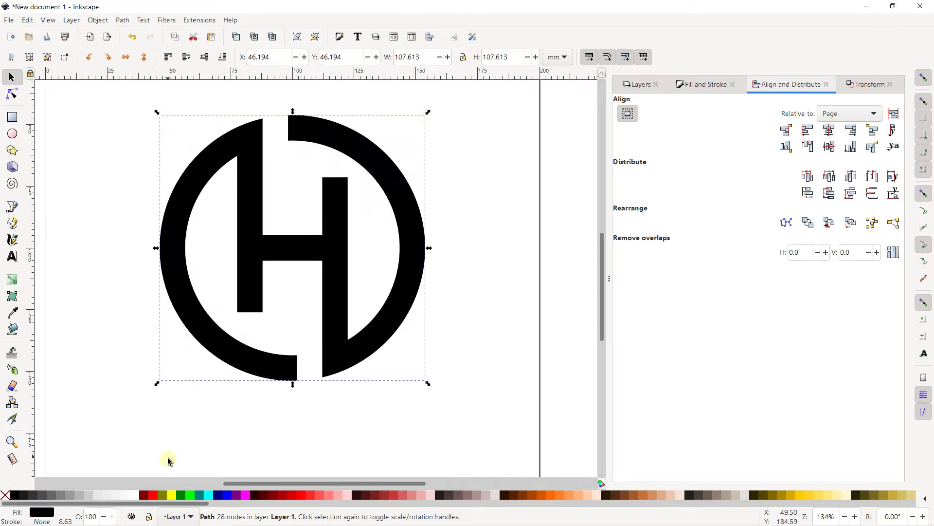
left_click(171, 495)
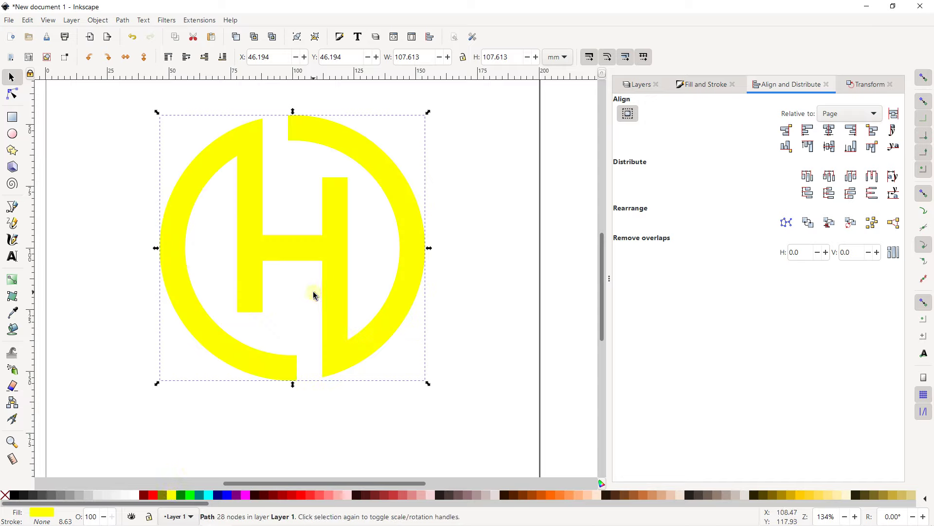
left_click(12, 279)
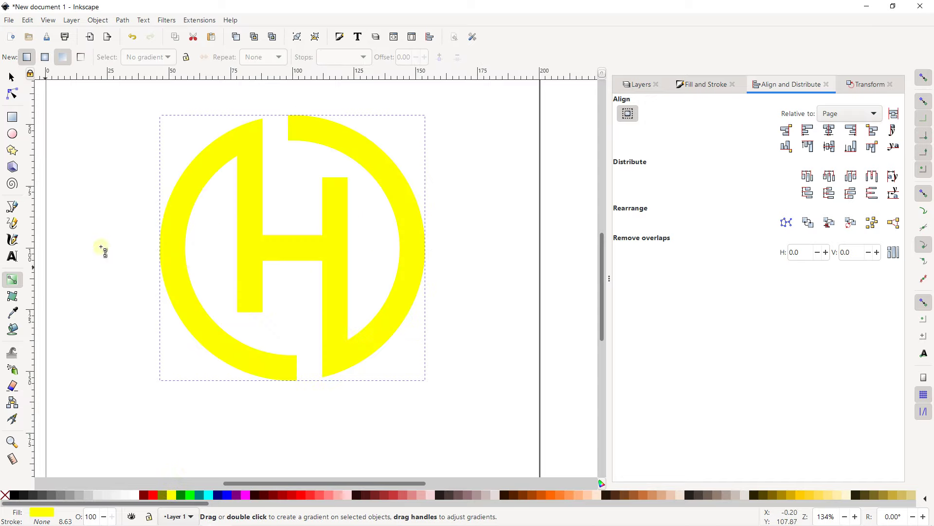
- Apply a left-to-right linear gradient from ff5900 to opaque ffb400 across the logo
left_click_drag(167, 231, 412, 220)
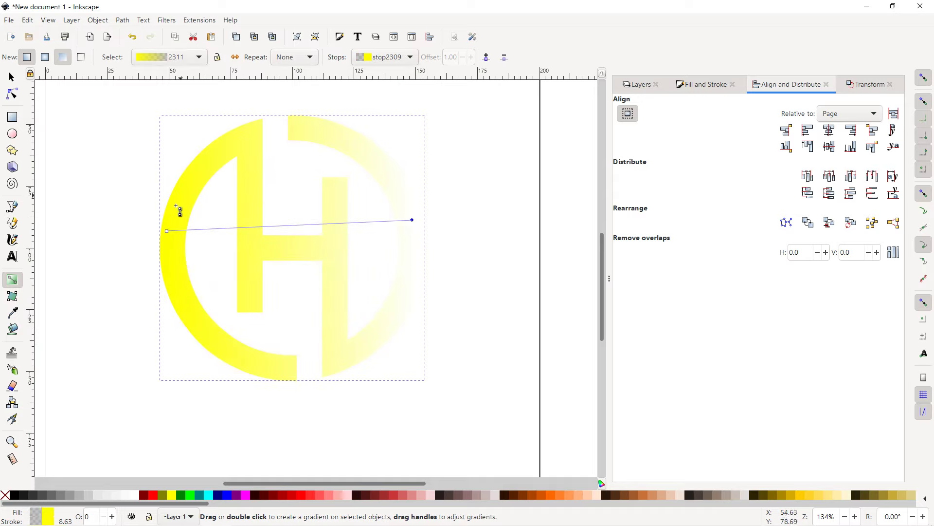
left_click(167, 231)
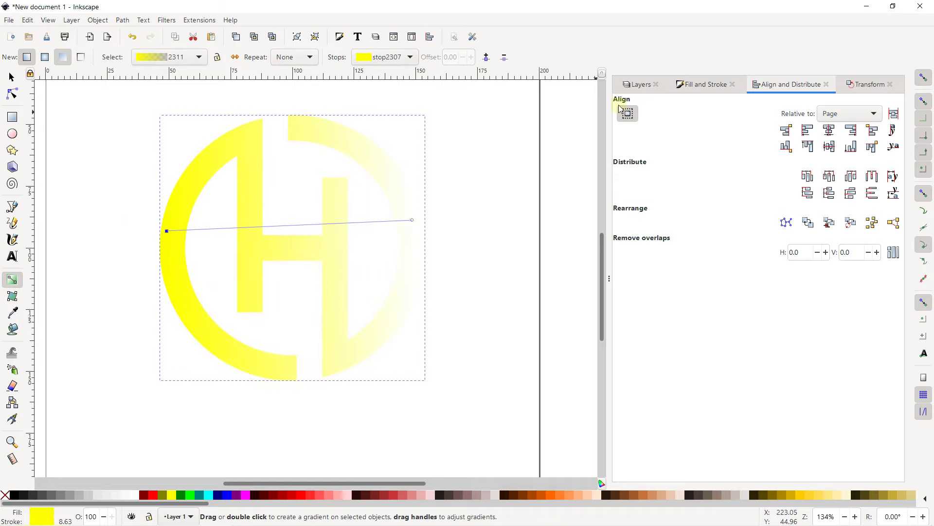
left_click(690, 86)
left_click_drag(825, 206, 852, 238)
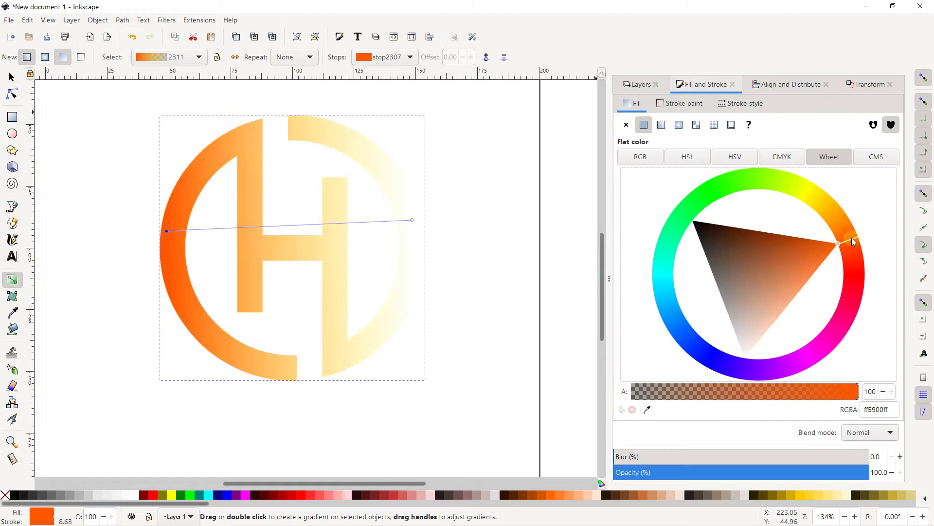
left_click(419, 223)
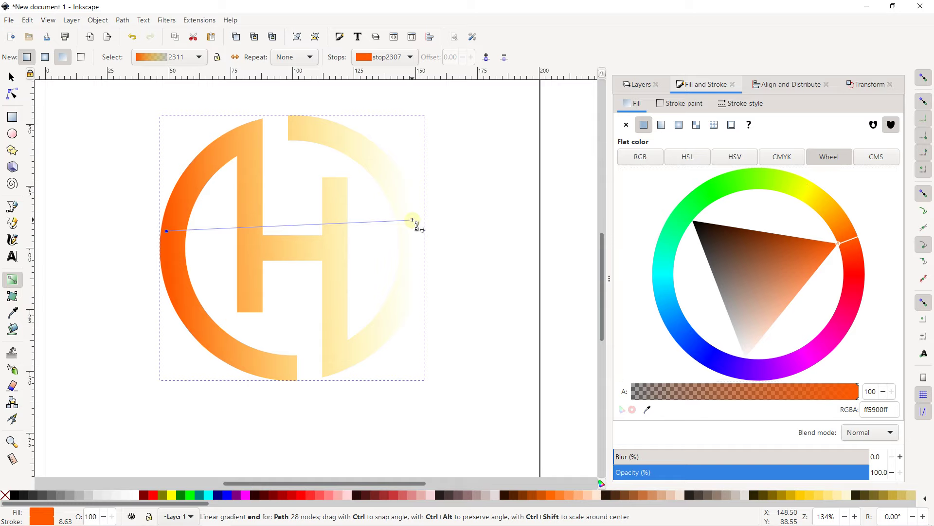
left_click_drag(809, 194, 845, 246)
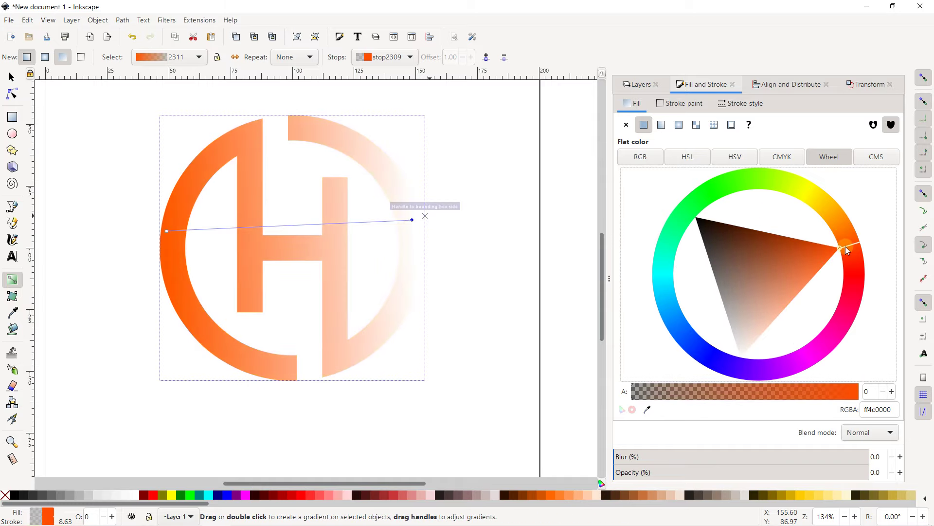
left_click_drag(639, 395, 871, 389)
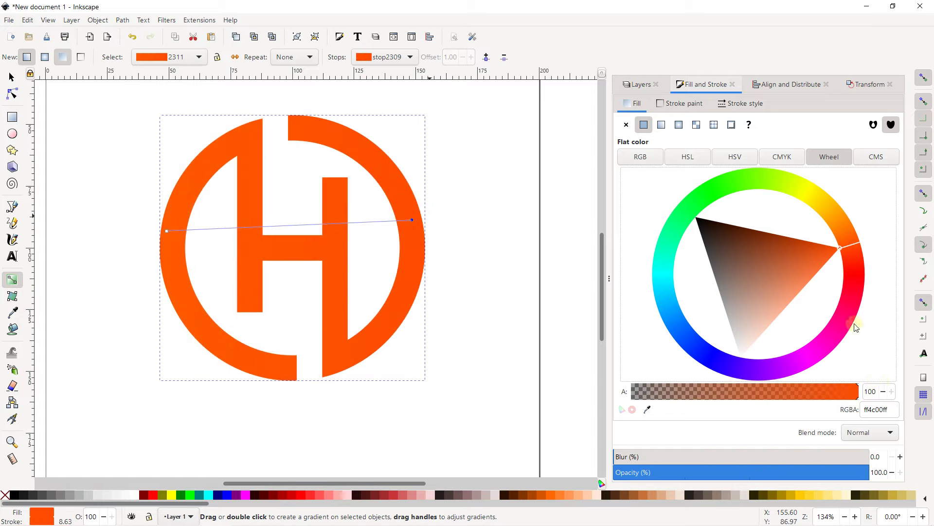
left_click_drag(844, 245, 838, 207)
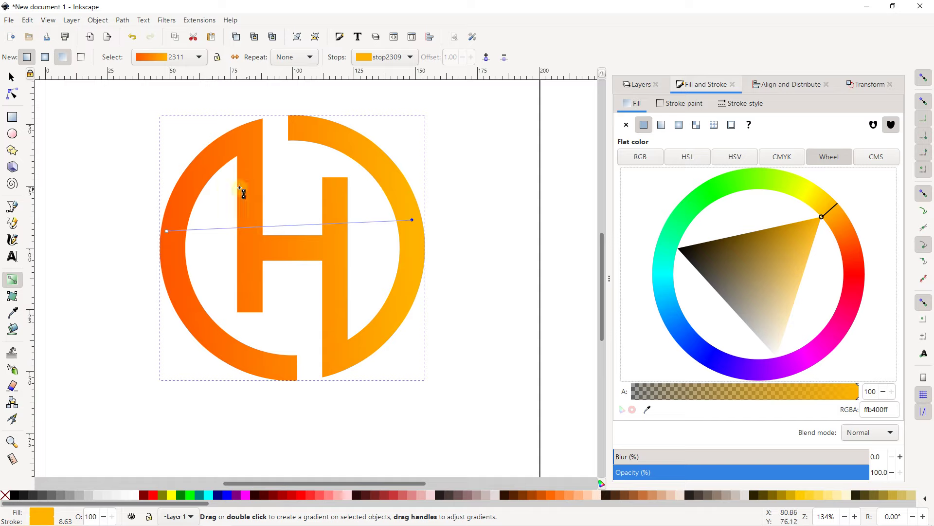
left_click(11, 78)
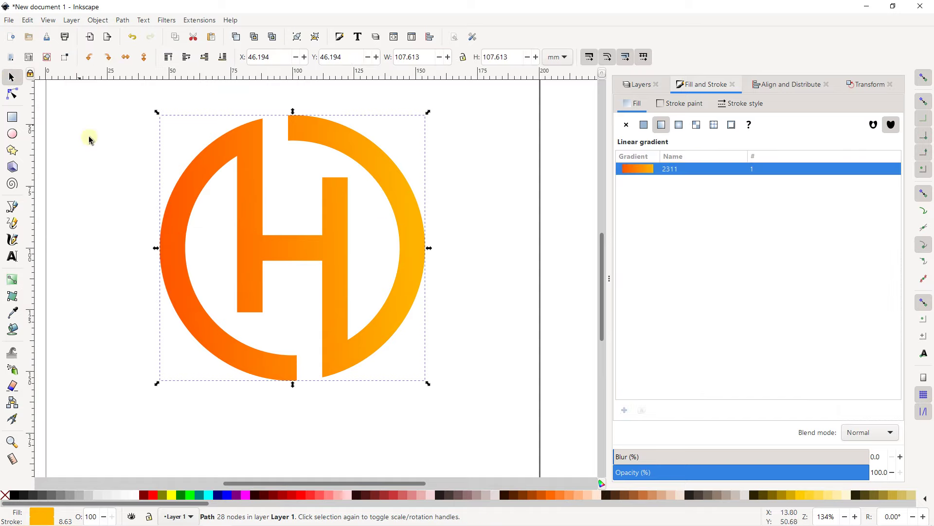
scroll(122, 166, "down", 2)
left_click_drag(121, 166, 166, 203)
scroll(166, 203, "up", 2)
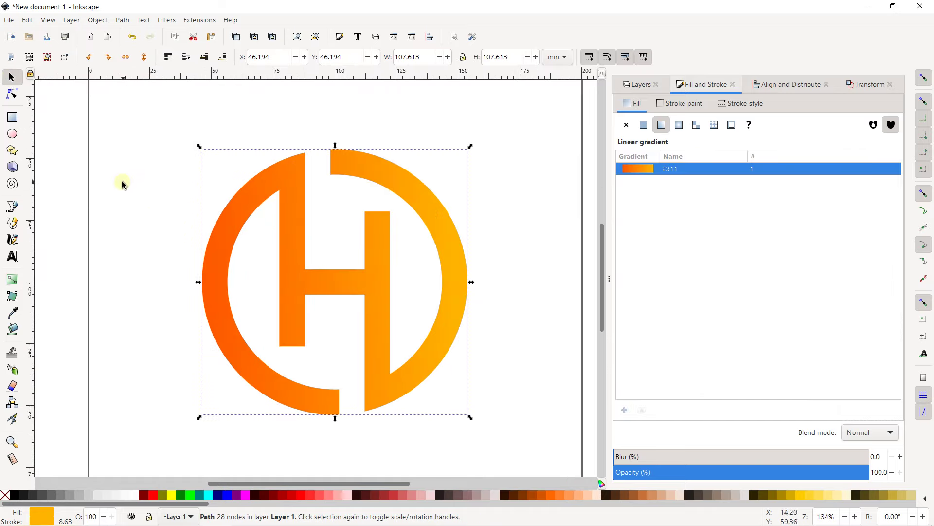
left_click(84, 165)
scroll(107, 172, "down", 2)
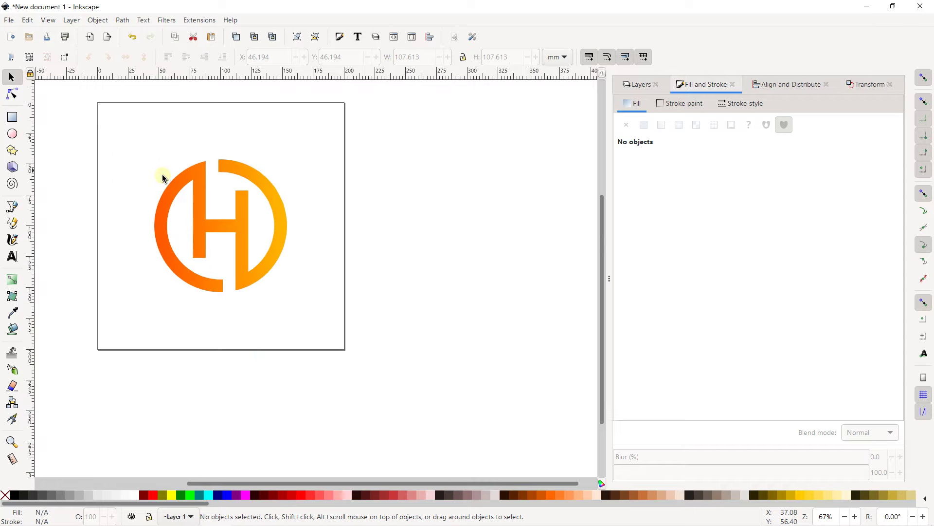
scroll(224, 196, "up", 2)
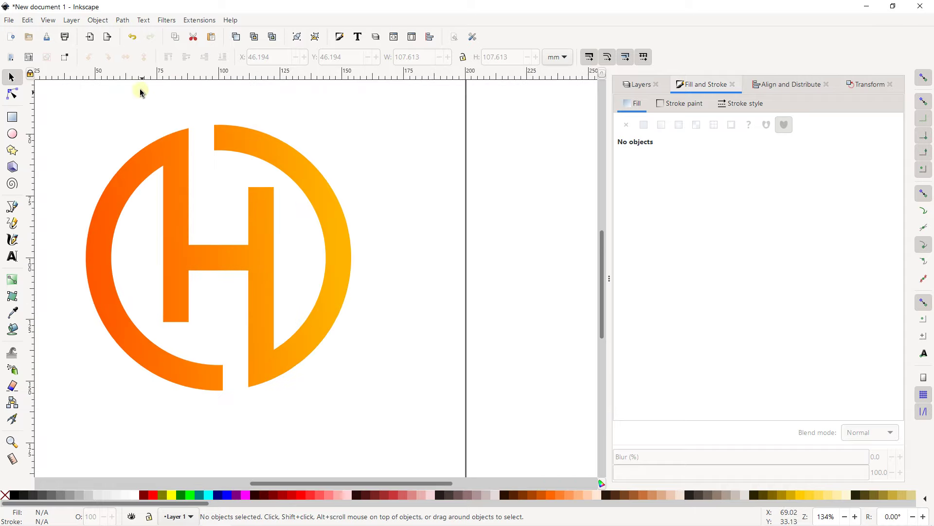
left_click(122, 20)
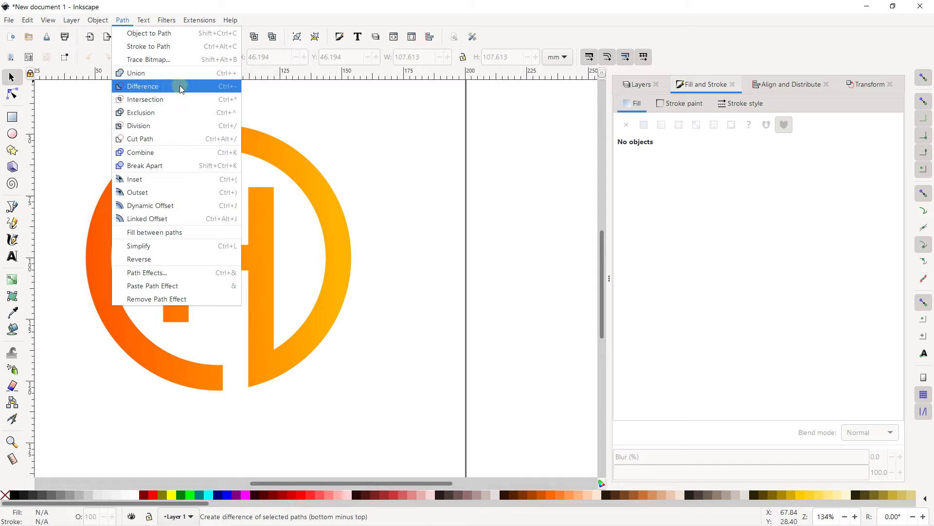
left_click(435, 173)
left_click_drag(265, 246, 366, 235)
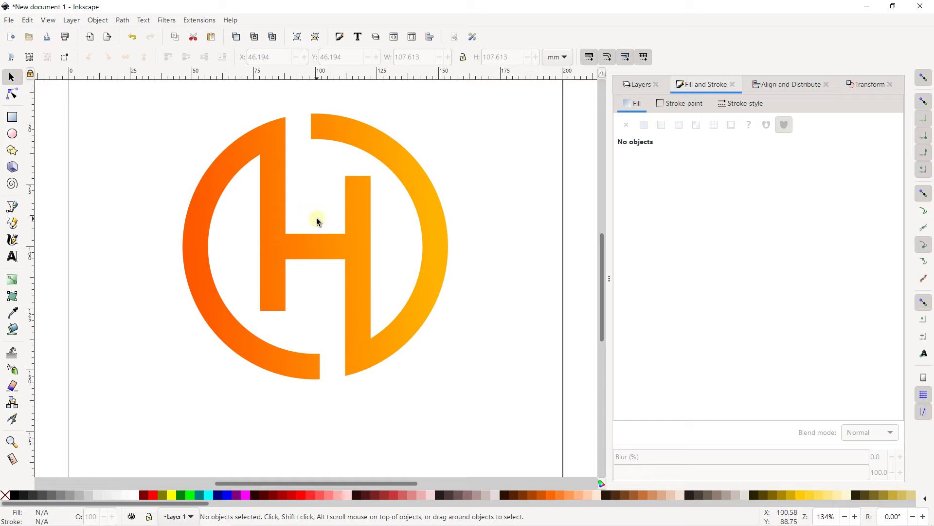
scroll(317, 217, "down", 2)
scroll(297, 210, "right", 1)
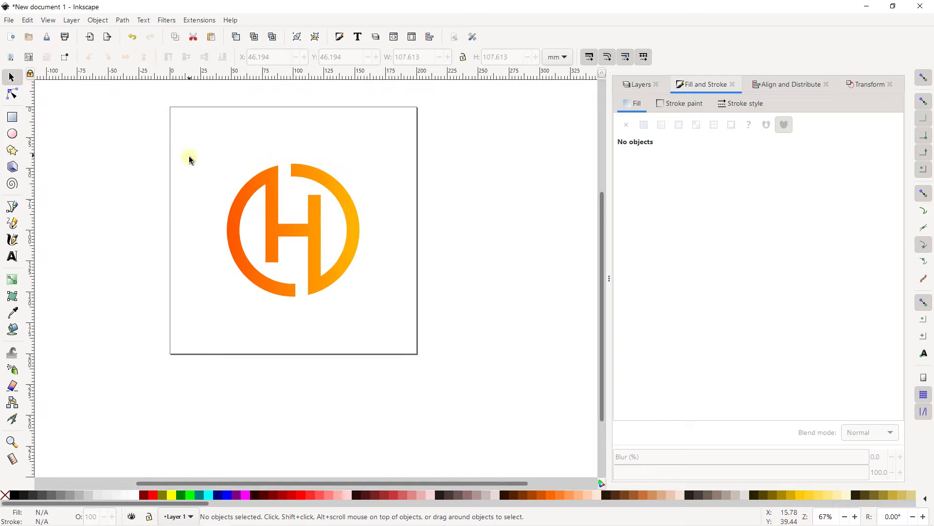
scroll(188, 158, "right", 1)
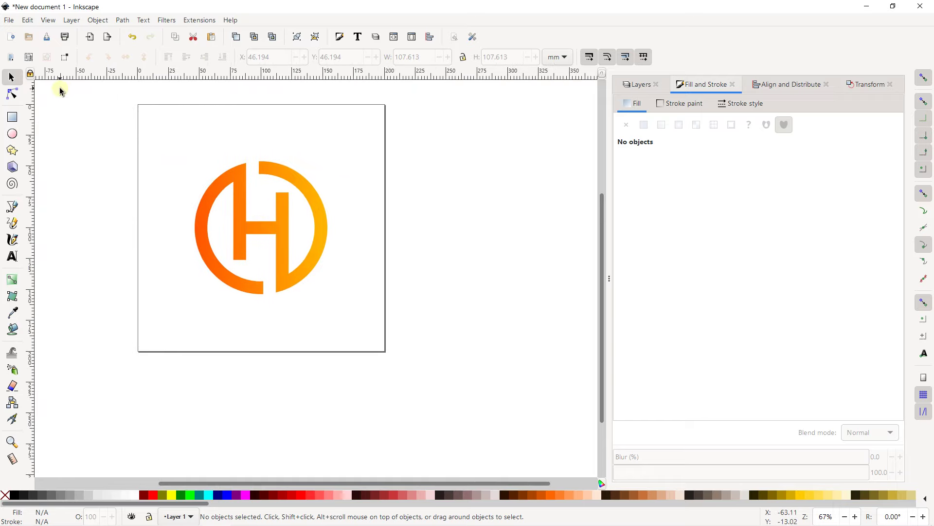